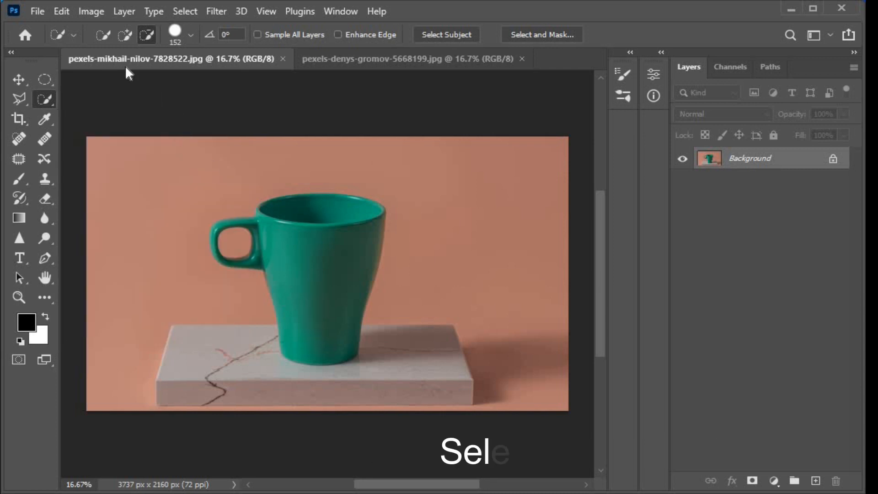
- Quick-select the green mug, subtract the opening inside its handle, and mask out the background
left_click(122, 32)
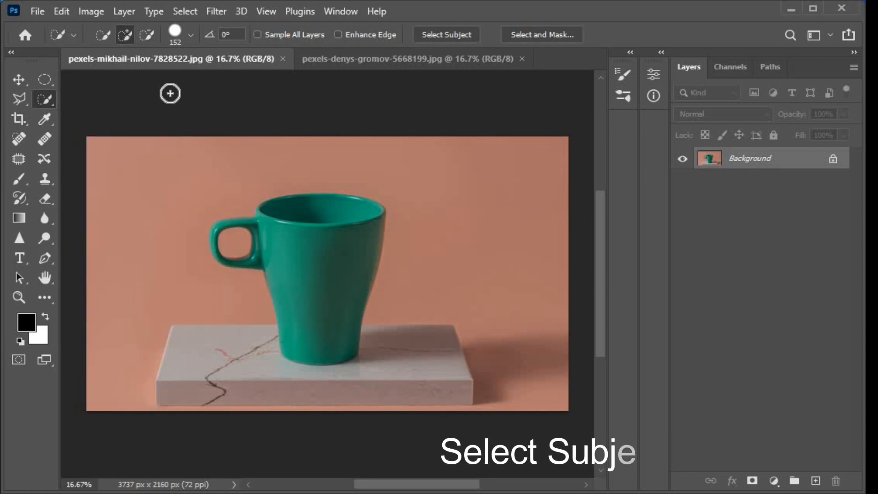
left_click_drag(297, 244, 309, 283)
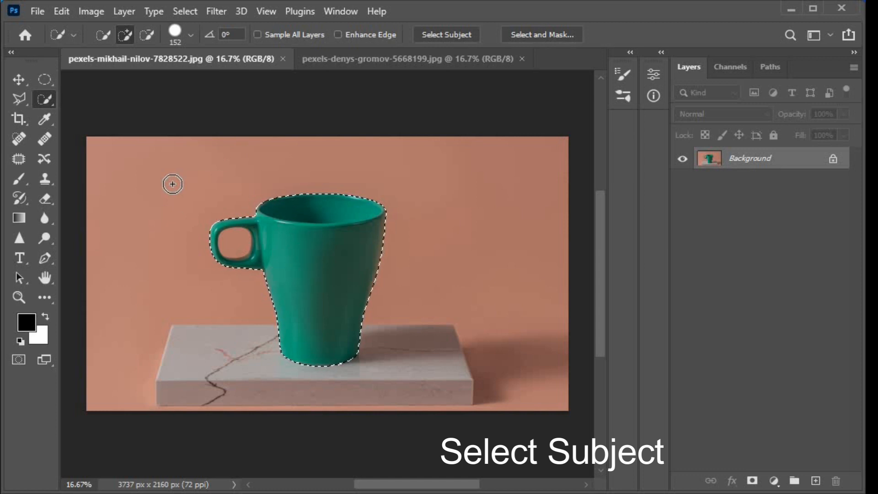
left_click(148, 34)
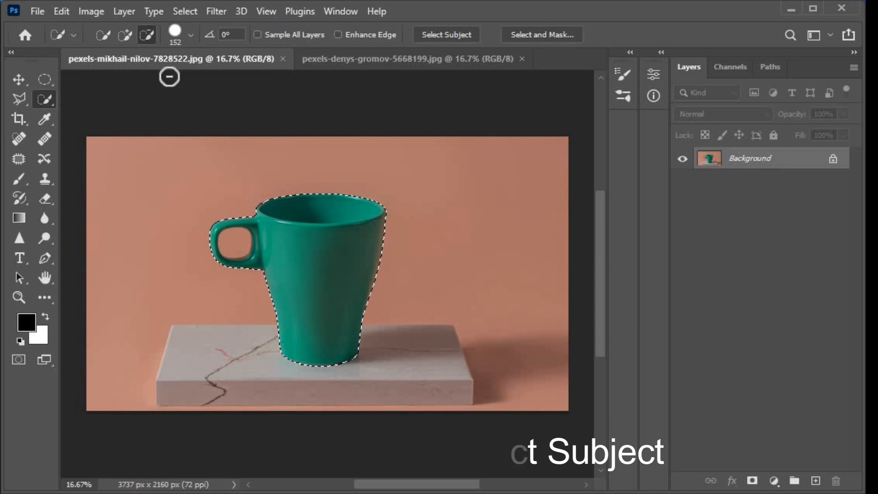
left_click(238, 243)
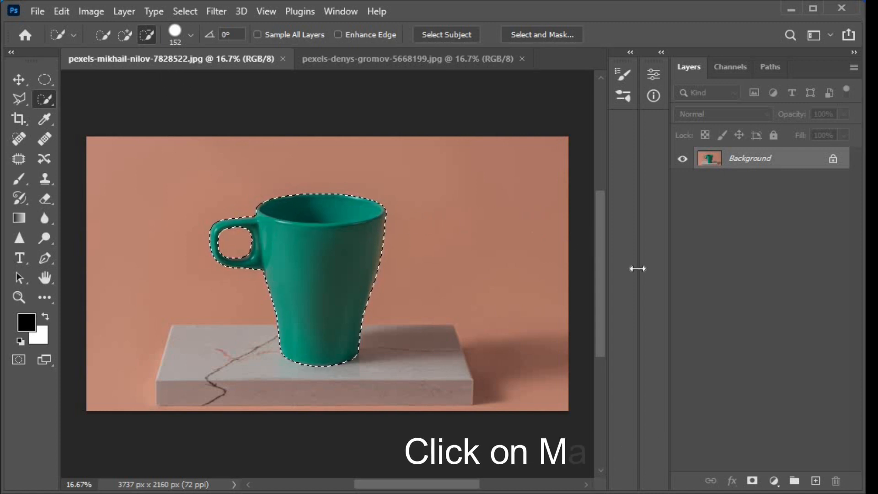
left_click(753, 481)
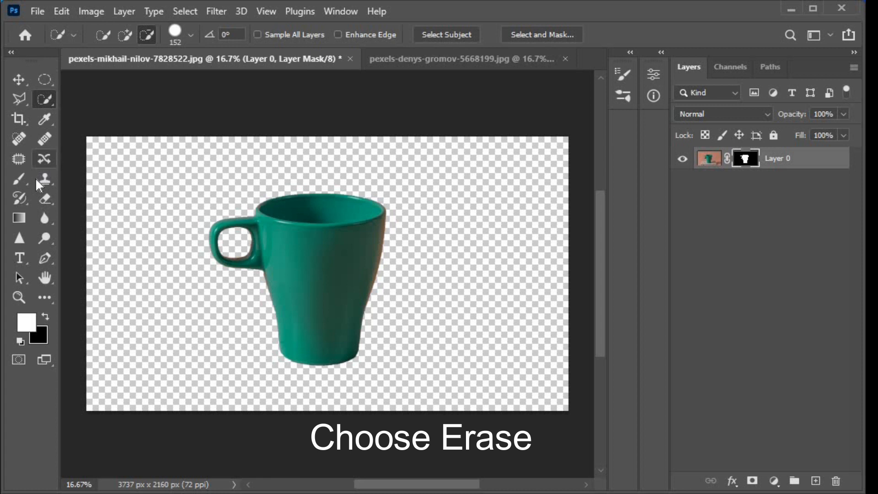
left_click(41, 201)
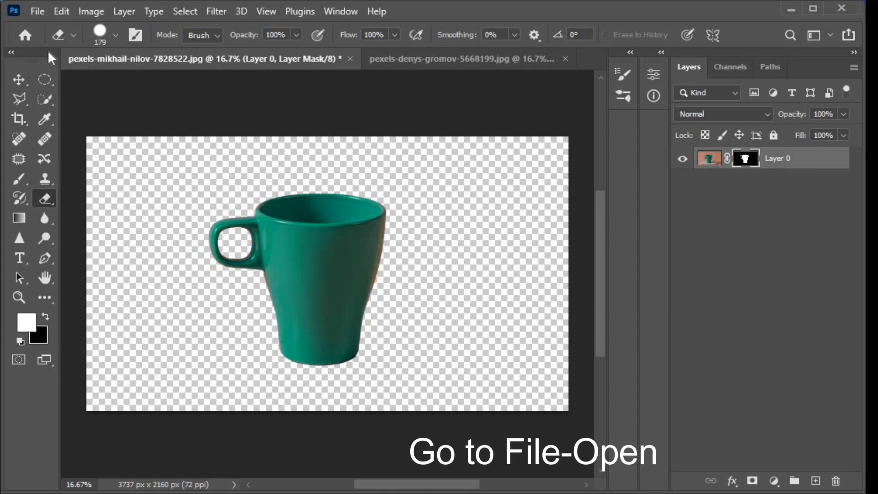
- Open the orange image pexels-public-domain-pictures-42059 from the Downloads folder
left_click(33, 11)
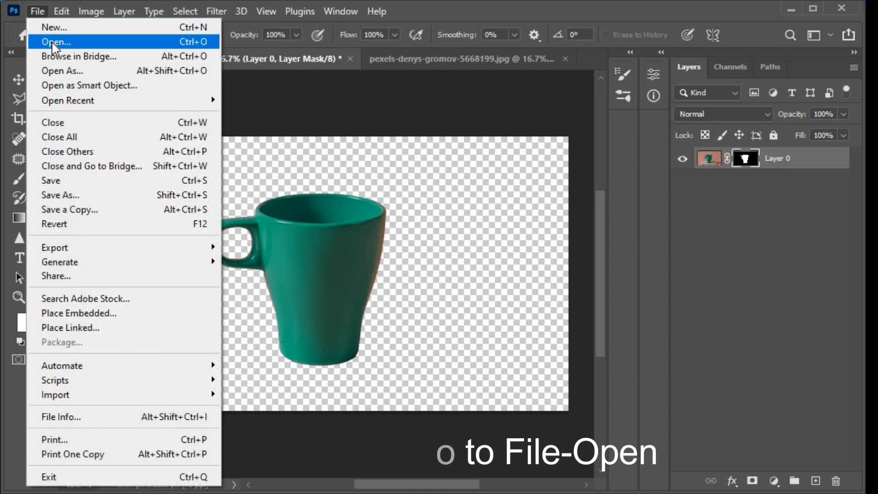
left_click(51, 40)
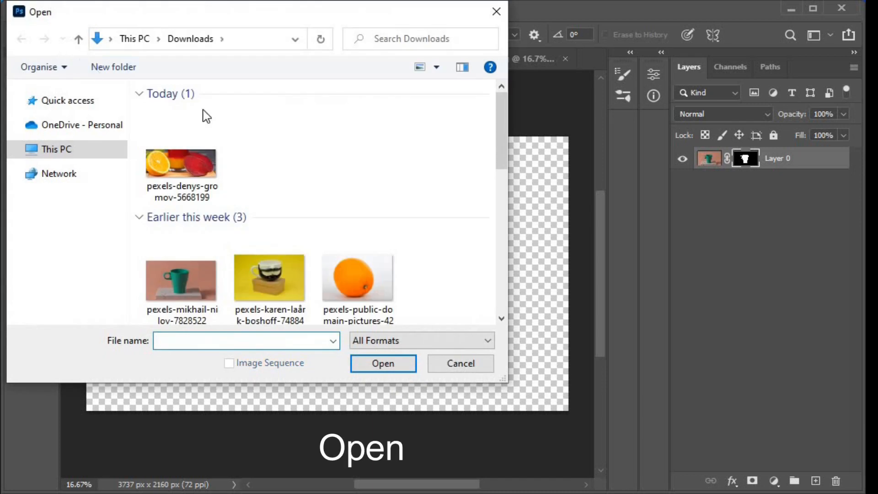
left_click(358, 272)
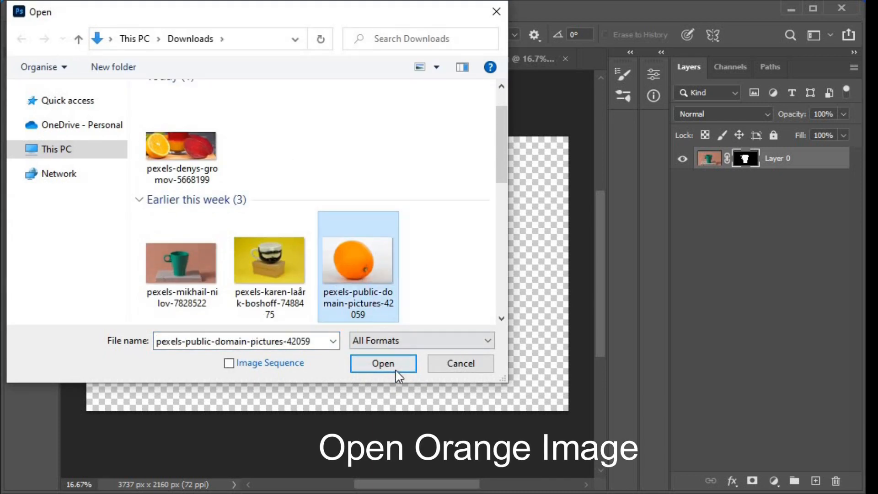
left_click(383, 364)
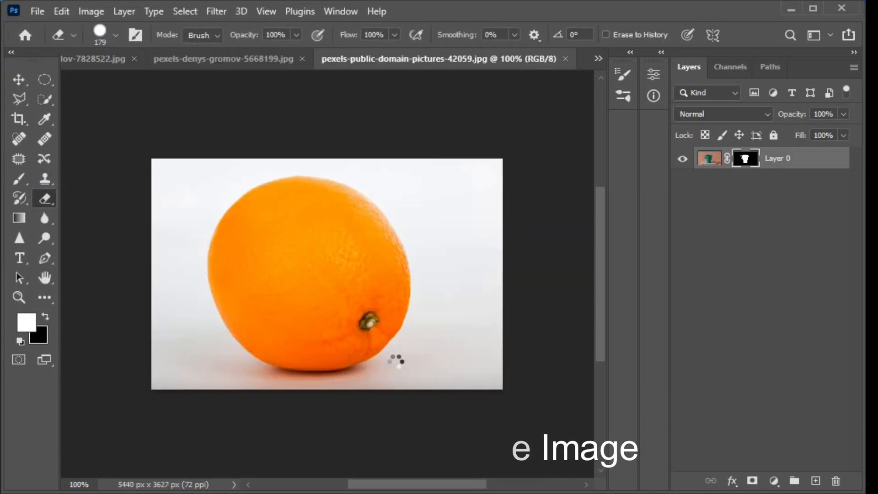
- Copy the entire orange image and paste it into the mug document pexels-mikhail-nilov-7828522.jpg
key("ctrl+a")
key("ctrl+c")
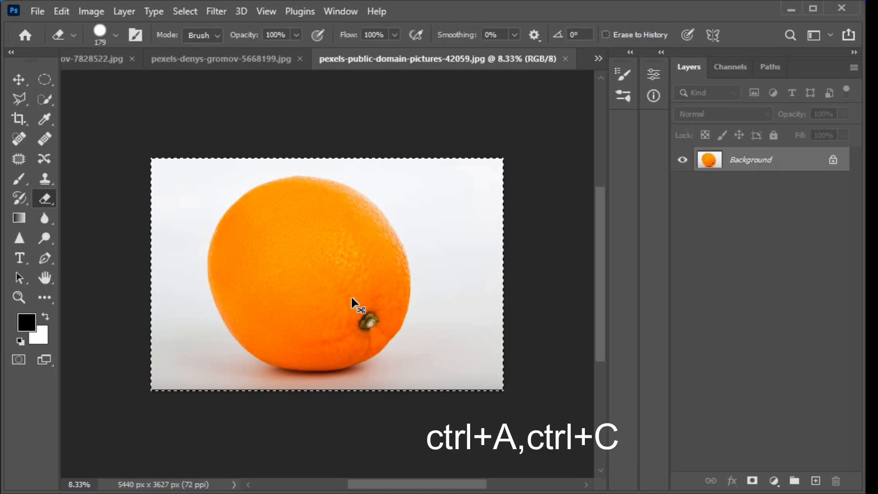
left_click(104, 60)
key("ctrl+v")
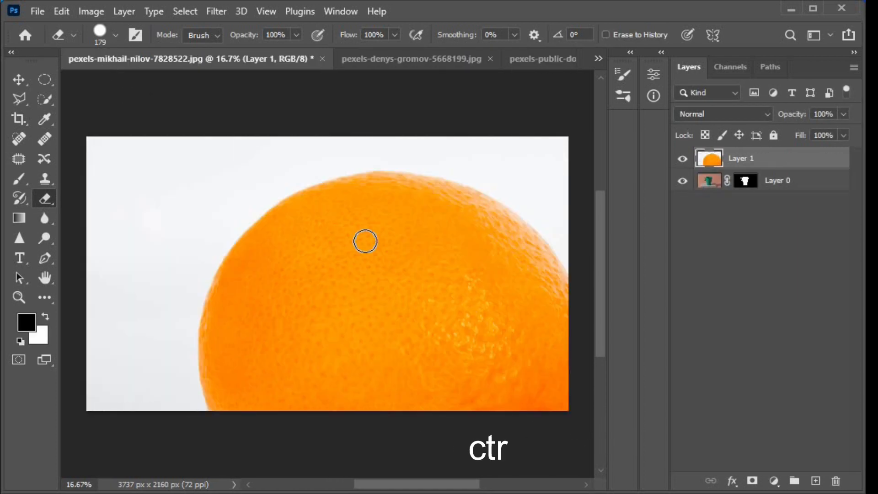
- Scale the pasted orange picture down to about 36.6% and position it over the body of the mug
key("ctrl+t")
left_click_drag(87, 137, 151, 183)
left_click_drag(293, 266, 346, 267)
left_click_drag(173, 154, 210, 178)
mouse_move(334, 245)
left_mouse_down()
mouse_move(317, 302)
mouse_move(374, 300)
mouse_move(371, 336)
left_mouse_up()
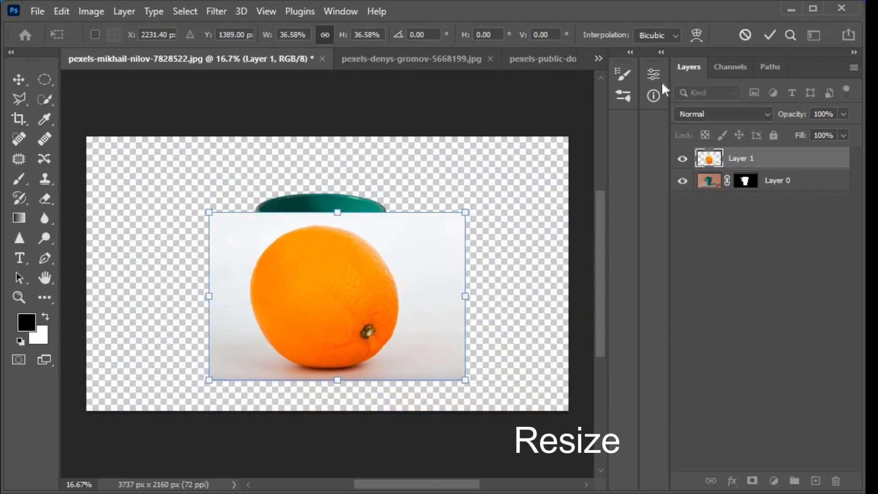
left_click(770, 35)
key("e")
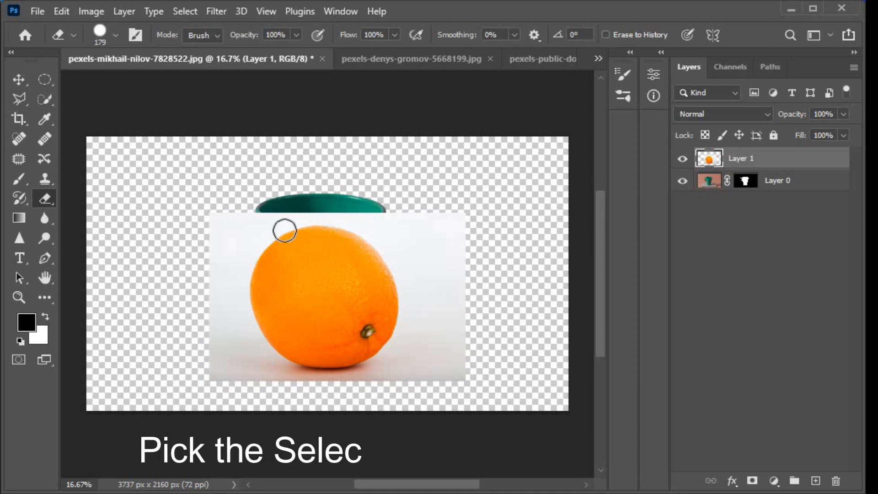
- Quick-select the orange on Layer 1 and mask out its white background
left_click(46, 100)
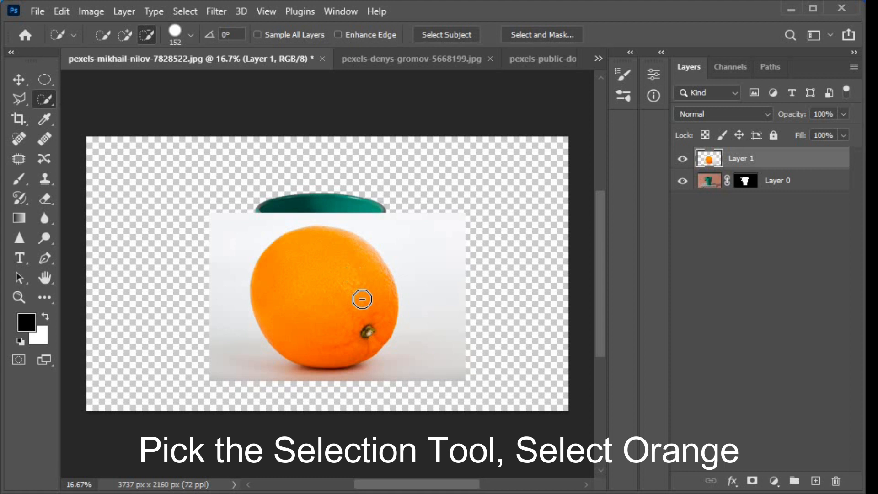
left_click_drag(359, 292, 347, 256)
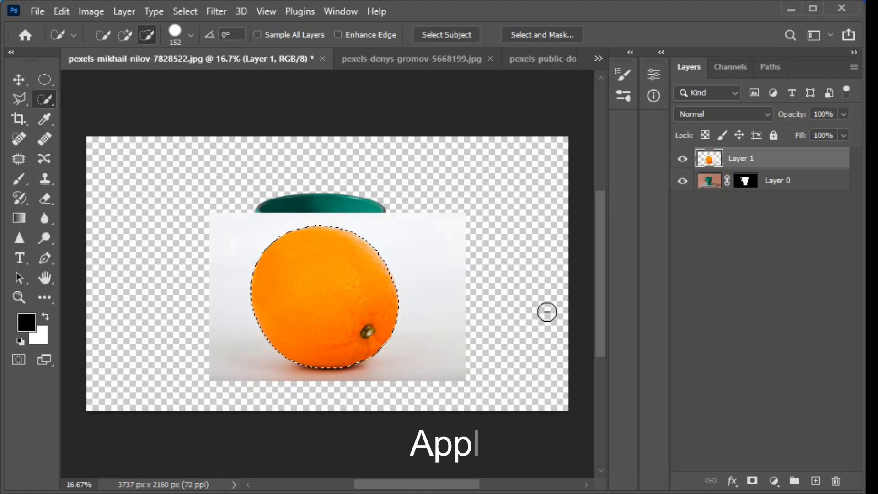
left_click(753, 480)
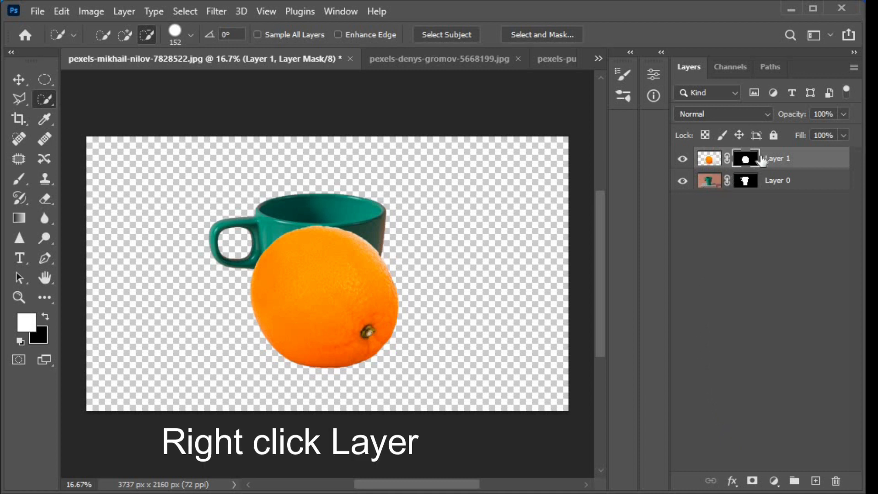
- Convert Layer 1 to a smart object and make a hidden duplicate of it
key("v")
right_click(791, 154)
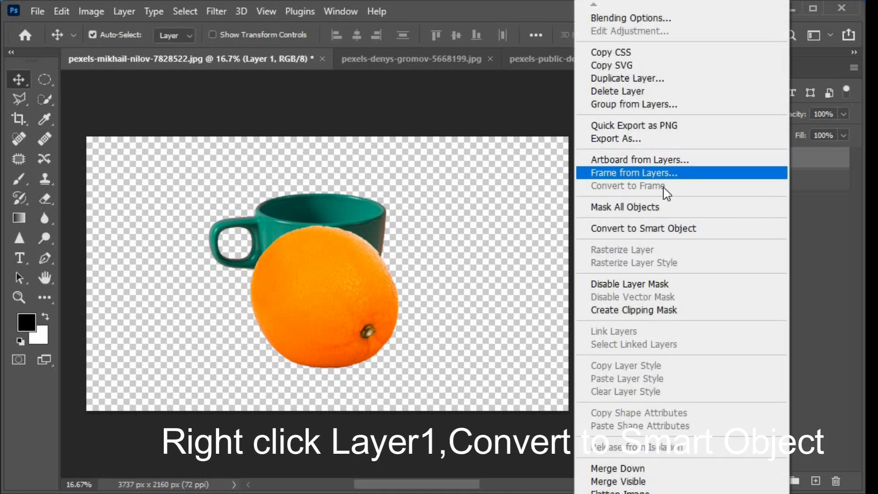
left_click(732, 227)
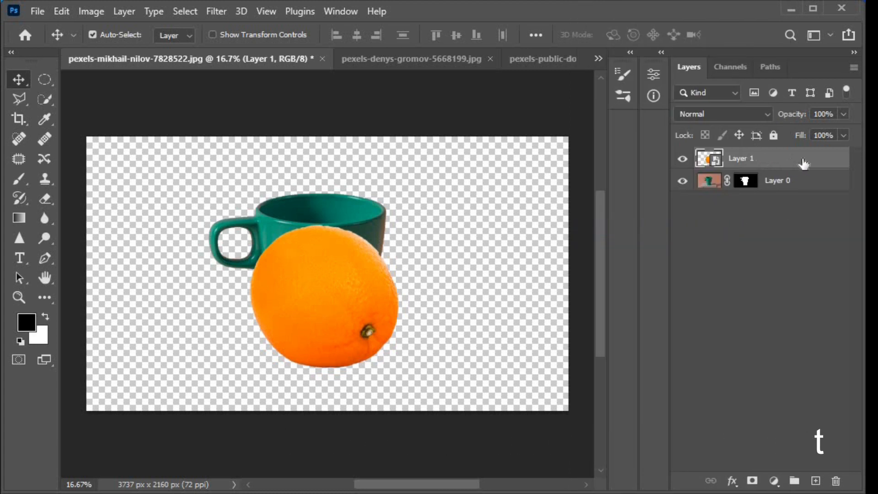
key("ctrl+j")
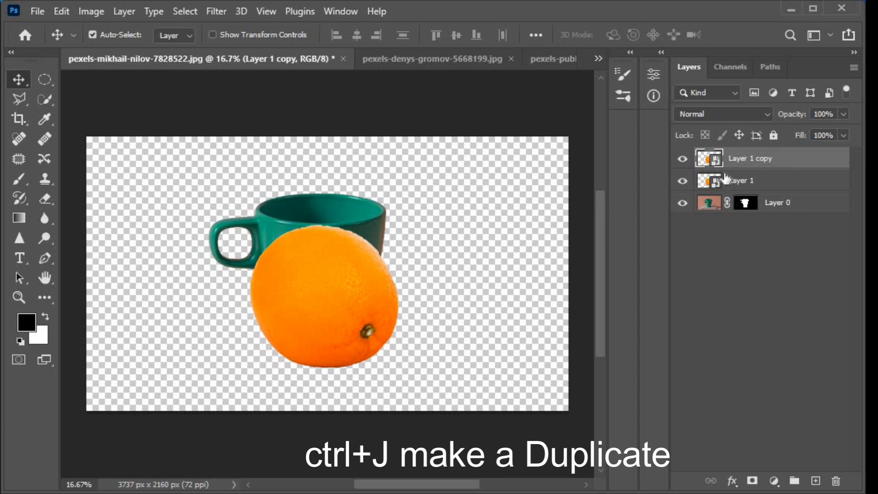
left_click(682, 158)
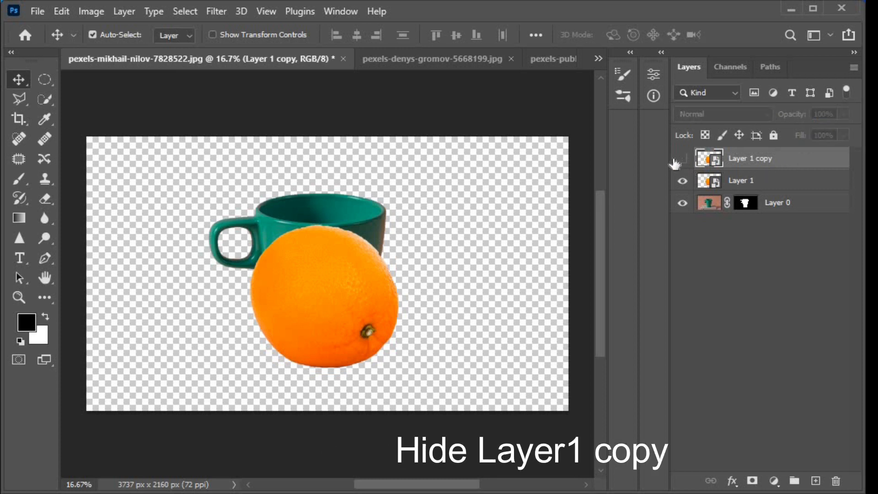
- Clip Layer 1 to the mug layer below it with a clipping mask
left_click(773, 181)
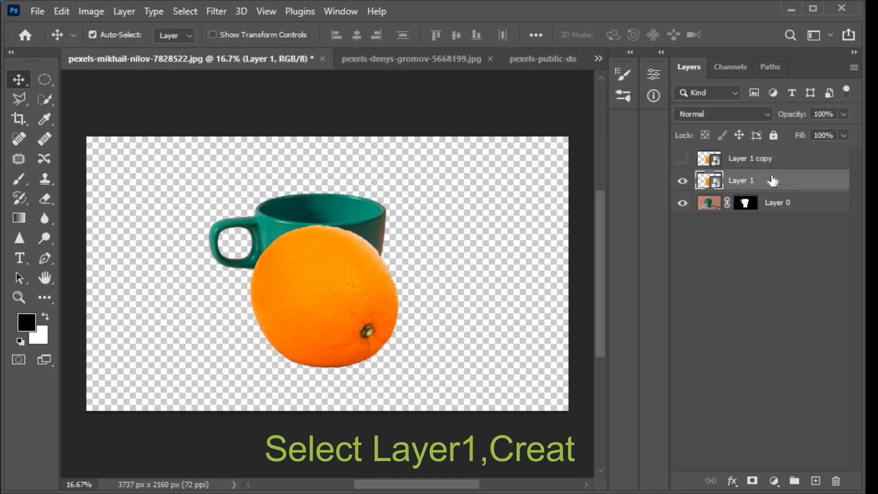
right_click(772, 178)
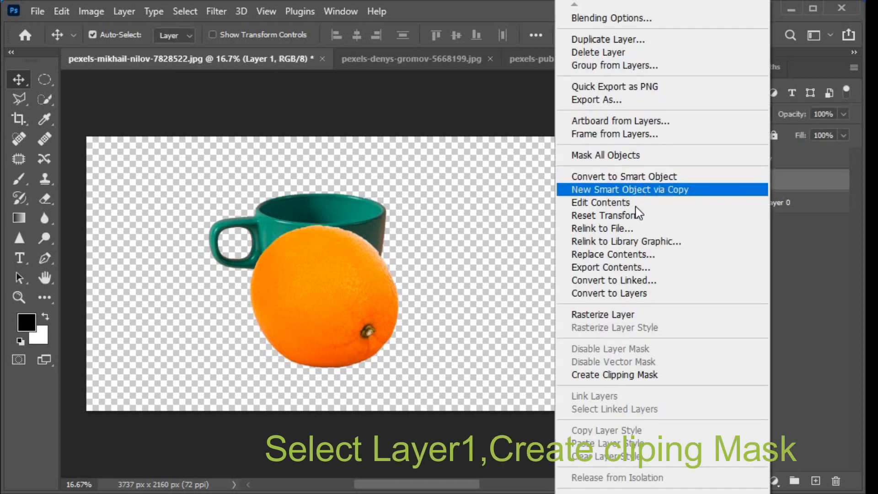
left_click(697, 376)
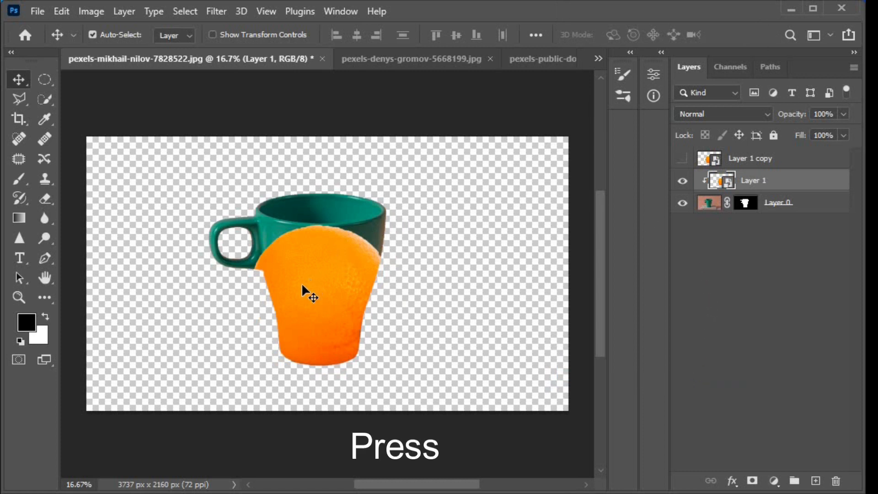
- Duplicate the clipped orange toward the mug's handle, rotate the copy about 127°, and position it to cover the handle
left_click_drag(332, 307, 279, 261)
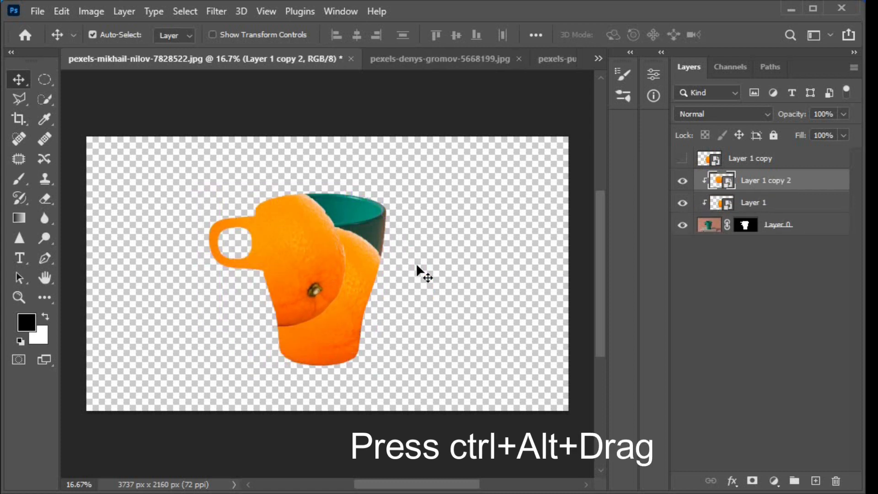
key("ctrl+t")
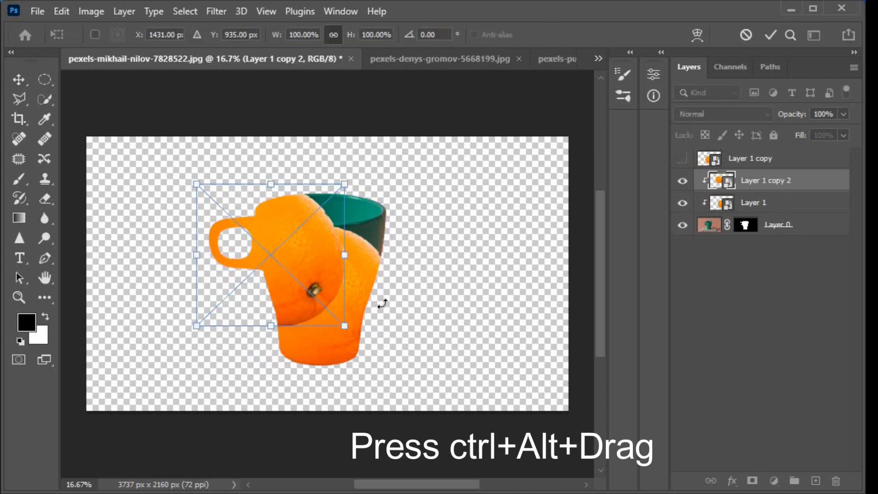
left_click_drag(358, 340, 196, 275)
left_click_drag(293, 279, 293, 298)
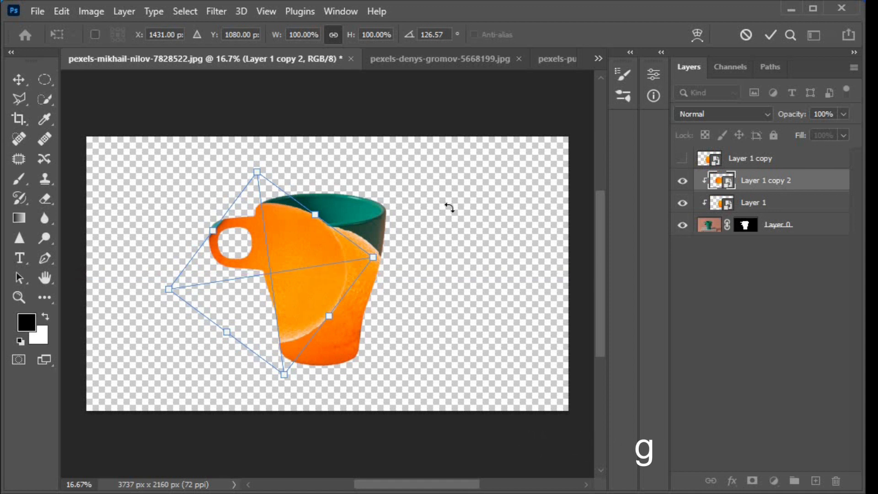
left_click(770, 35)
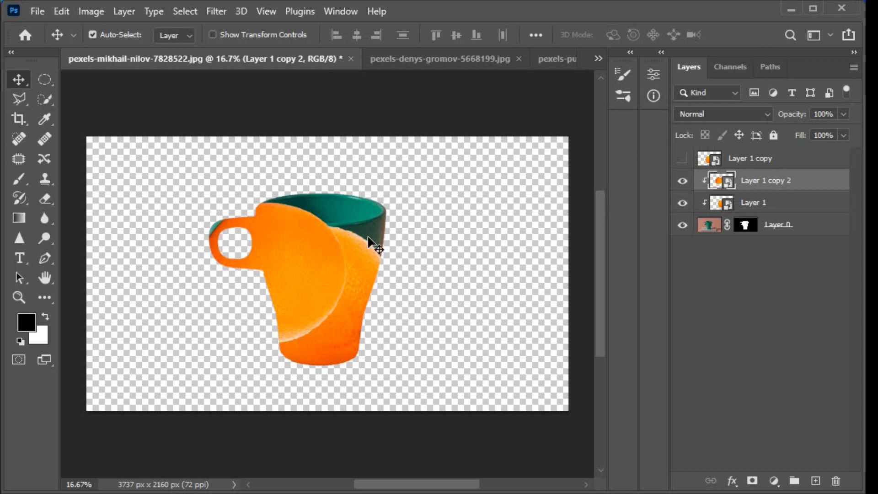
left_click_drag(316, 272, 310, 270)
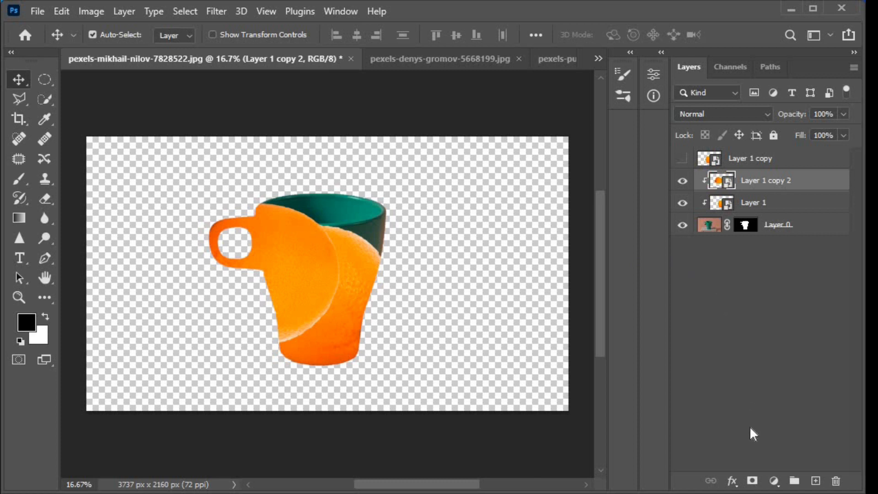
- Add an inverted black mask to Layer 1 copy 2 and paint white over the handle and adjoining rim to reveal the orange peel
left_click(753, 481)
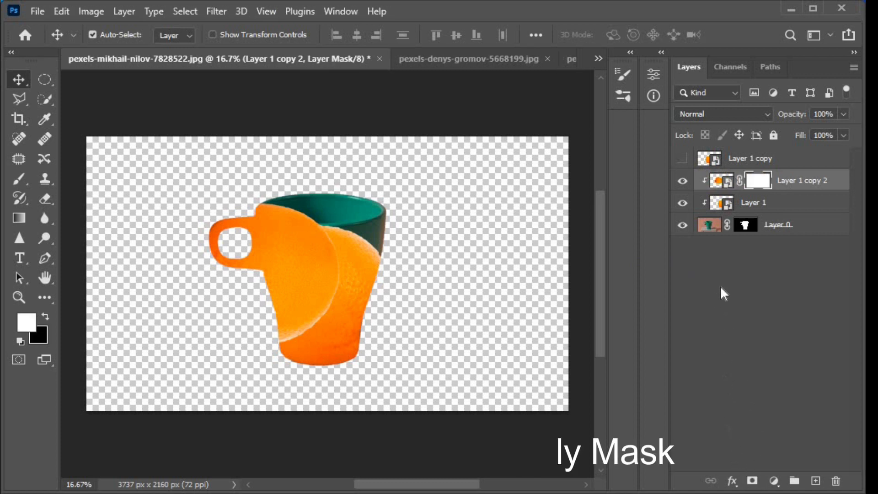
key("ctrl+i")
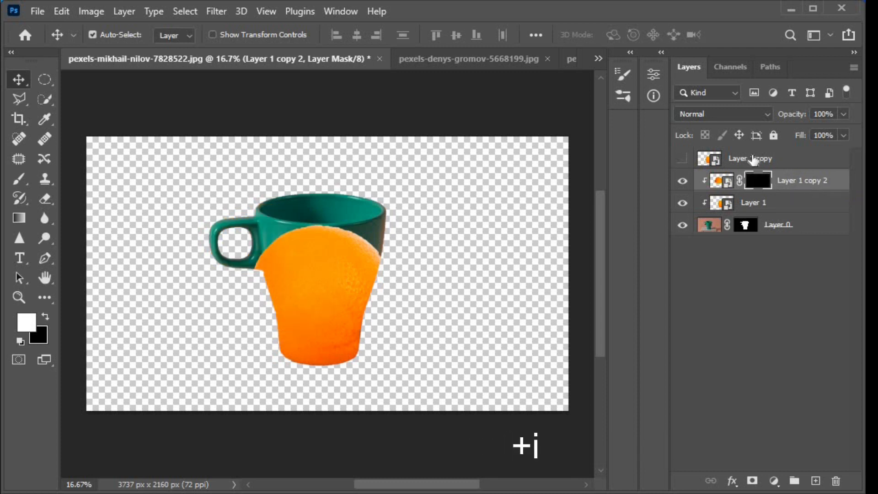
left_click(20, 181)
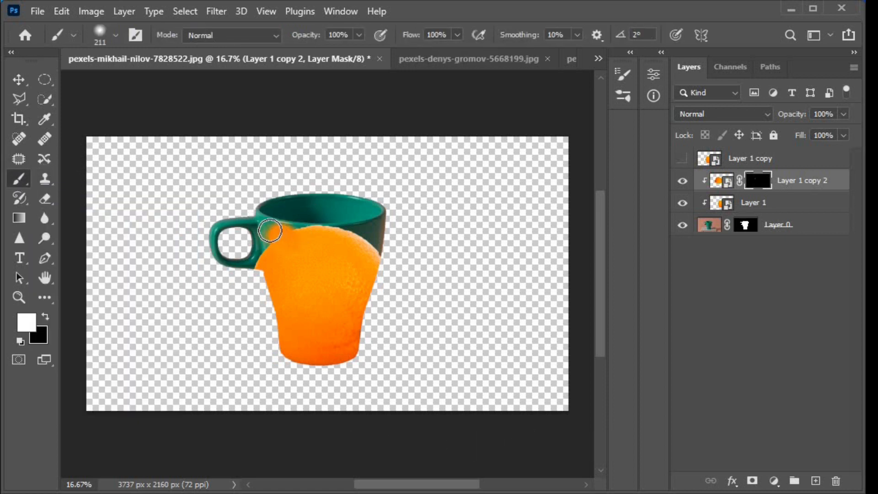
mouse_move(270, 231)
left_mouse_down()
mouse_move(223, 229)
mouse_move(218, 243)
mouse_move(223, 256)
mouse_move(250, 260)
mouse_move(268, 223)
mouse_move(304, 226)
mouse_move(265, 212)
mouse_move(286, 200)
left_mouse_up()
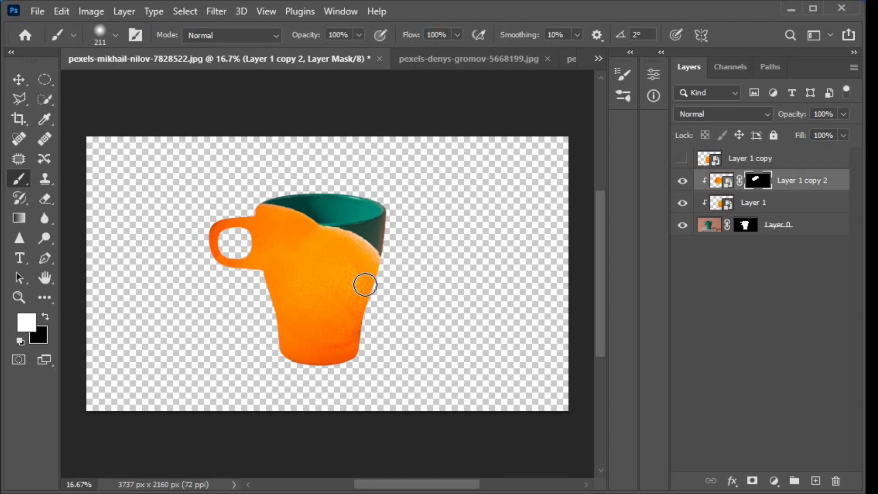
- Duplicate the clipped orange of Layer 1 upward, scale the copy to about 116%, and position it over the mug's green rim area
left_click(13, 80)
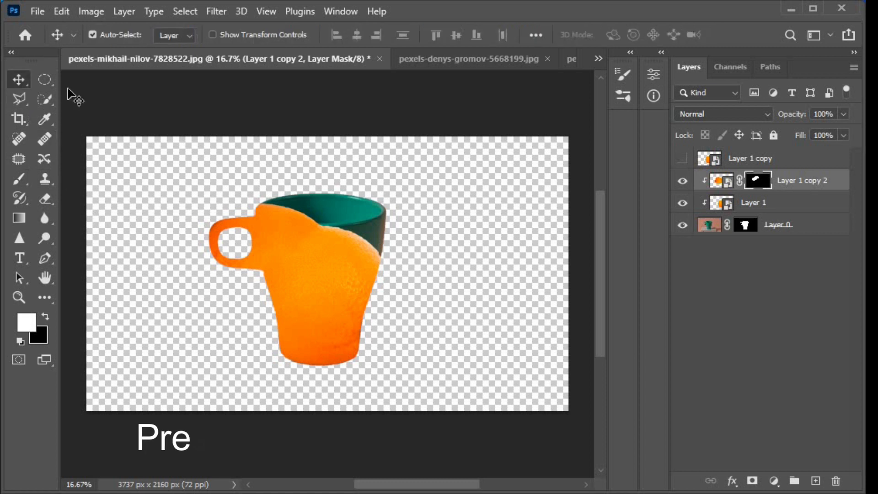
left_click(326, 303)
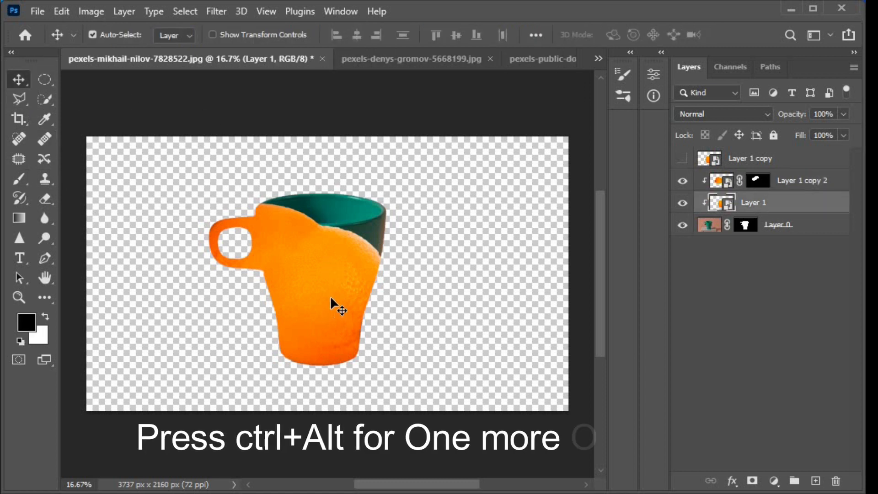
left_click_drag(336, 298, 336, 245)
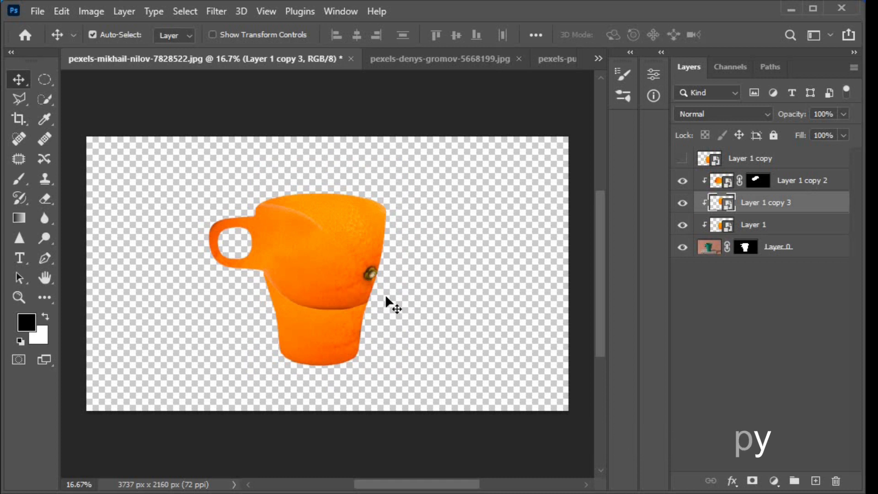
key("ctrl+t")
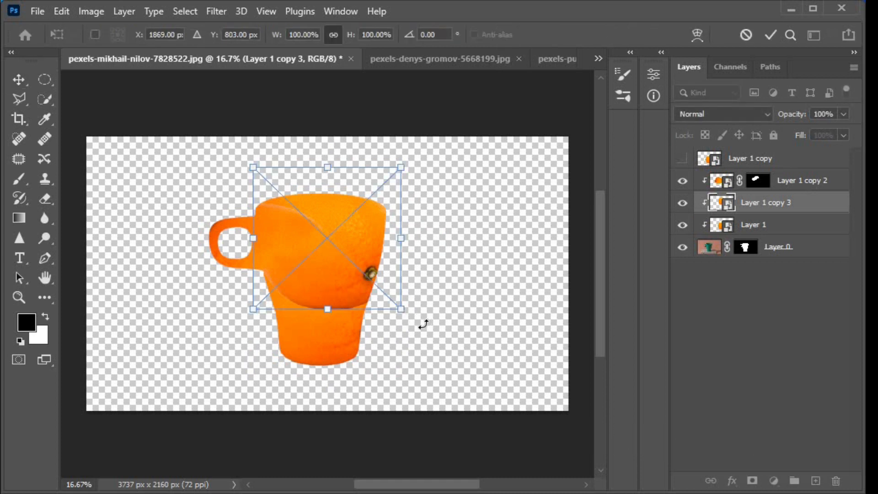
left_click_drag(401, 309, 425, 332)
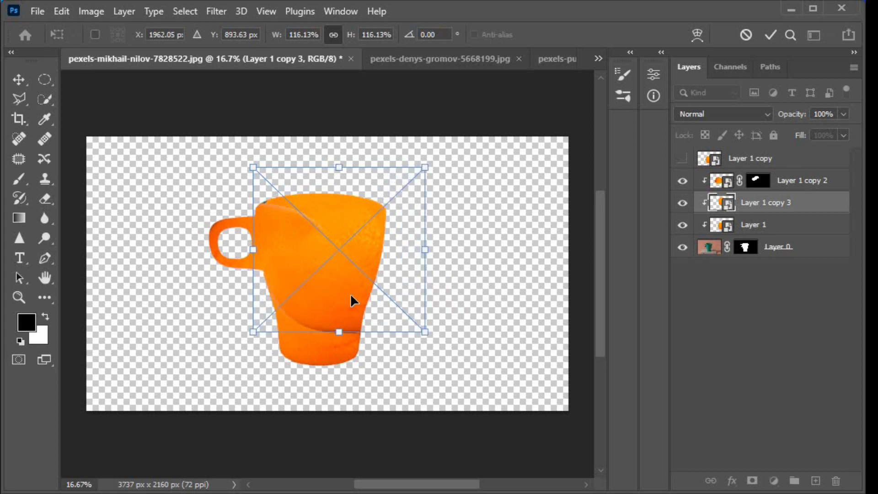
left_click_drag(347, 290, 343, 285)
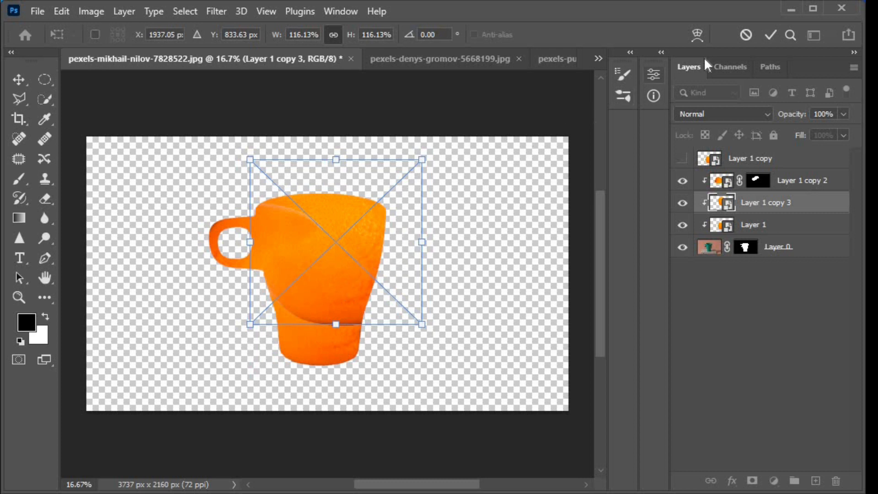
left_click(773, 35)
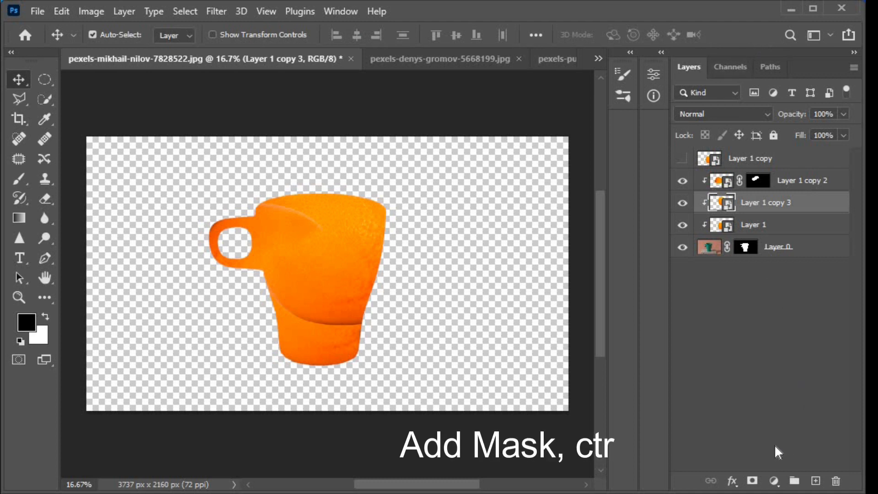
- Add an inverted black mask to Layer 1 copy 3 and paint white over the mug's remaining green rim and opening to reveal the peel
left_click(752, 482)
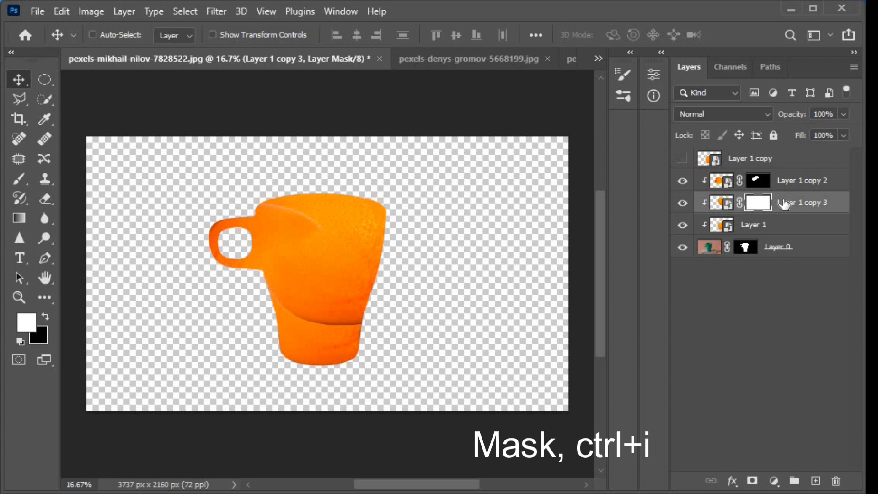
key("ctrl+i")
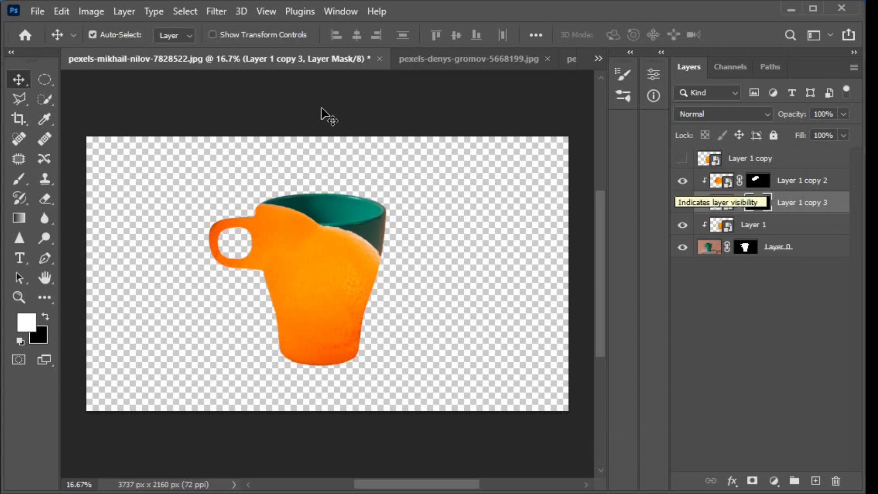
left_click(19, 179)
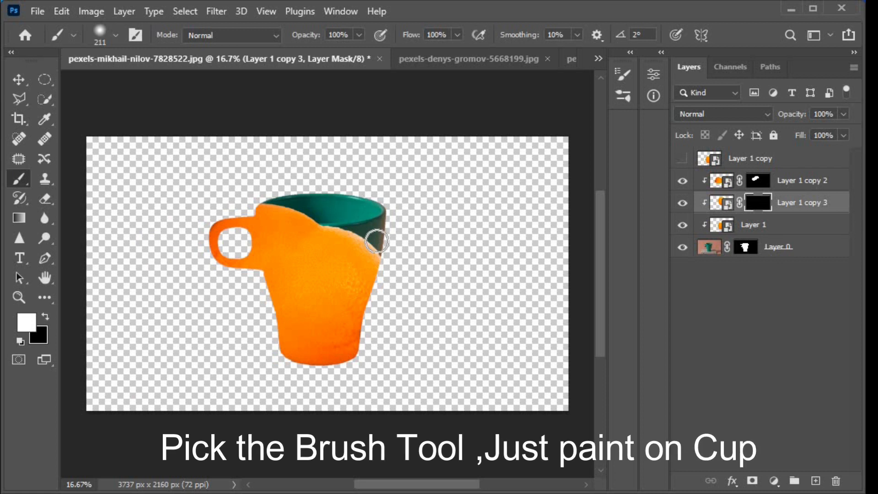
mouse_move(370, 236)
left_mouse_down()
mouse_move(331, 219)
mouse_move(365, 229)
mouse_move(376, 246)
mouse_move(373, 203)
mouse_move(253, 191)
mouse_move(341, 225)
mouse_move(302, 208)
left_mouse_up()
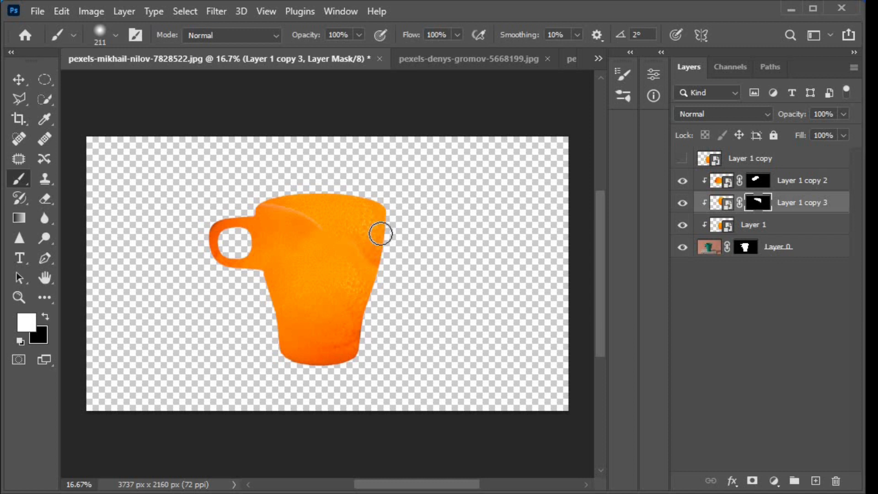
right_click(387, 232)
left_click_drag(486, 309, 416, 290)
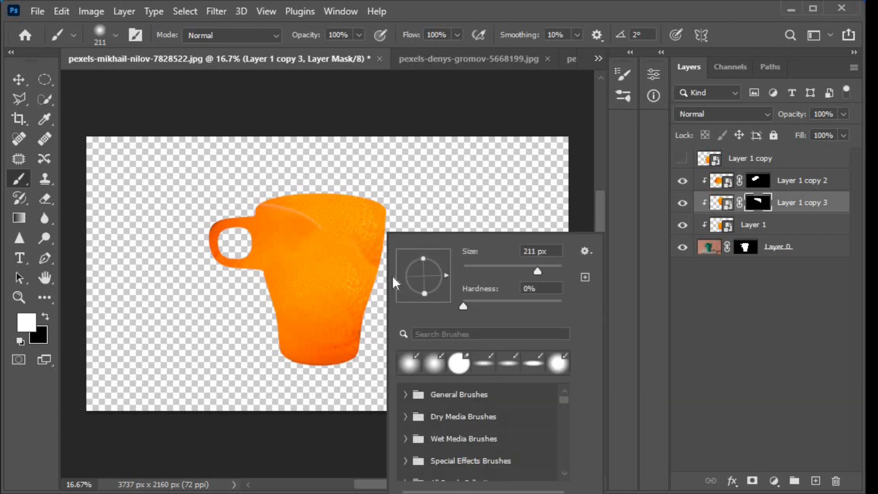
key("Return")
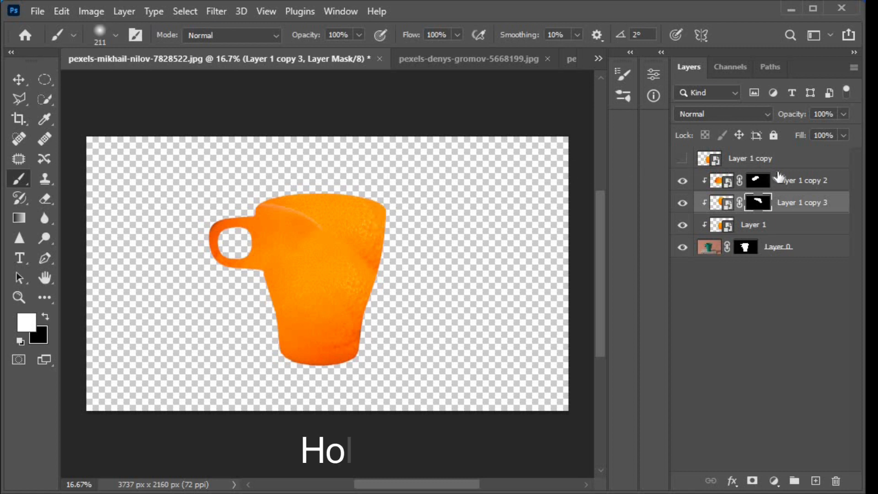
- Convert Layer 1 copy 2, Layer 1 copy 3 and Layer 1 together into one smart object
left_click(800, 182)
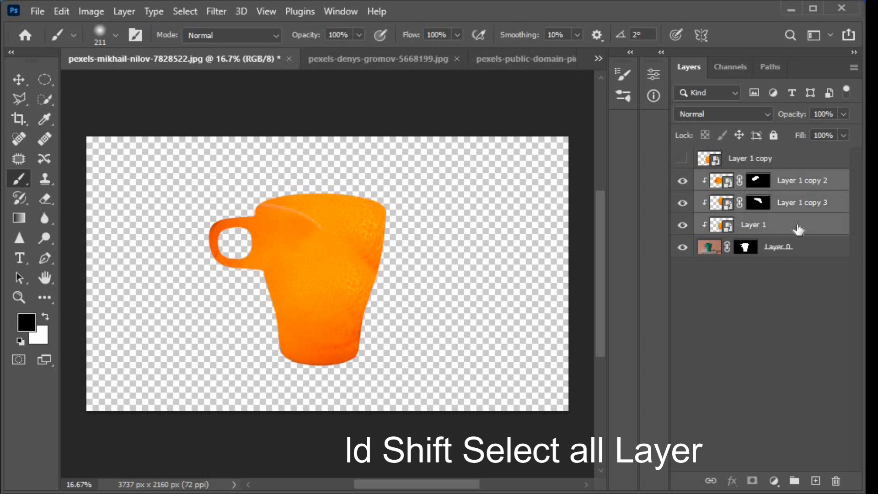
right_click(787, 203)
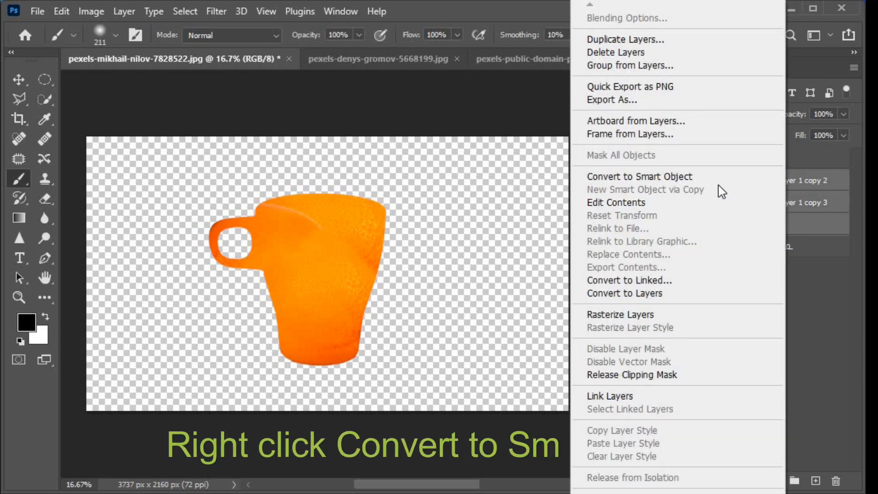
left_click(686, 178)
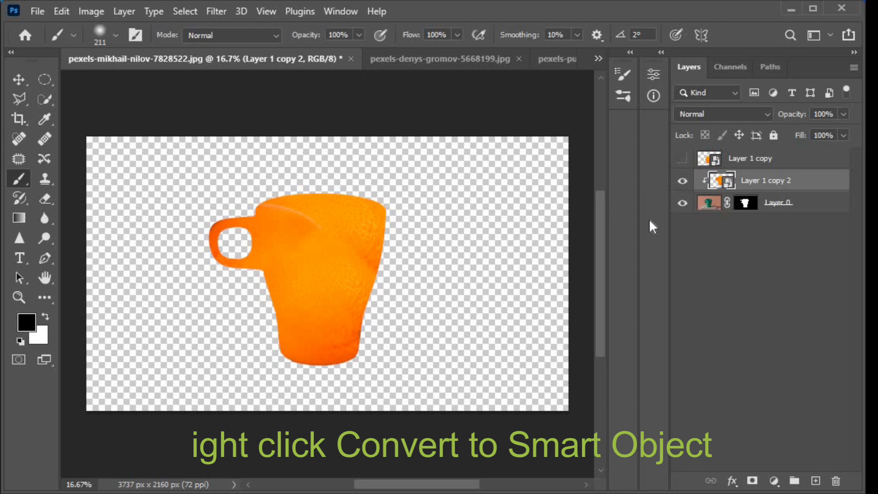
- With the orange smart object temporarily hidden, draw a black ellipse about 913 × 207 px over the mug's opening, and show the orange again
left_click(682, 182)
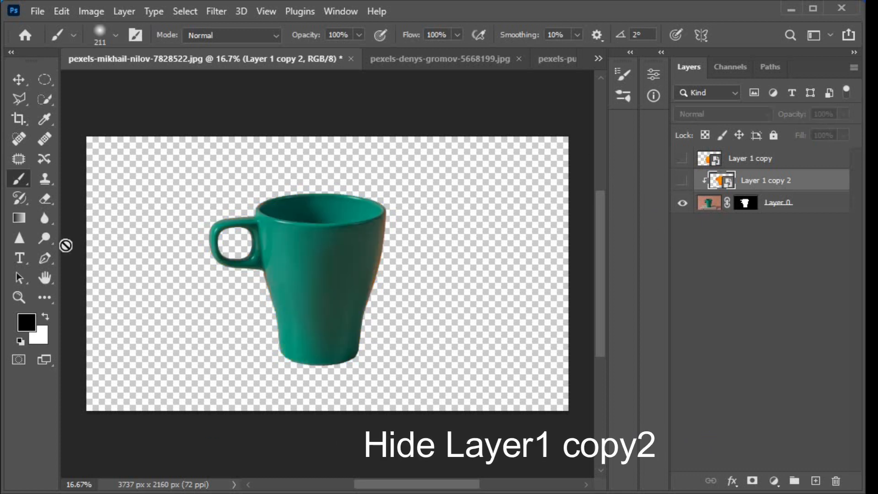
left_click(43, 298)
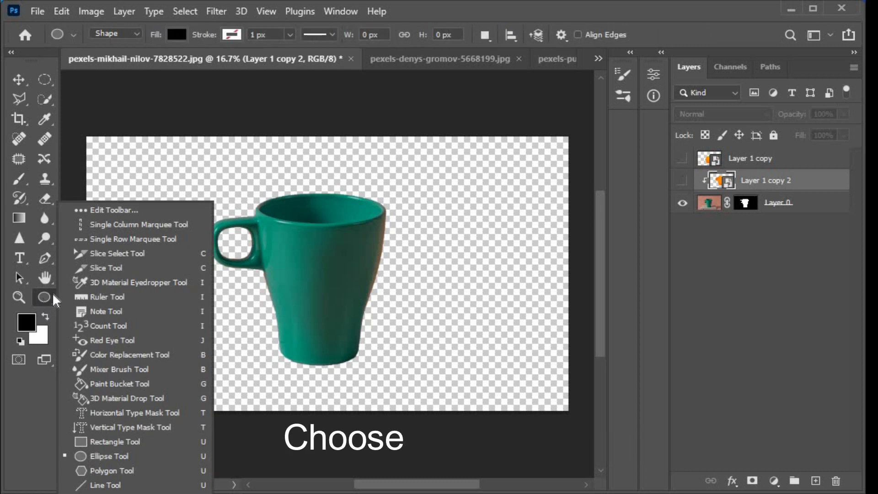
left_click(116, 454)
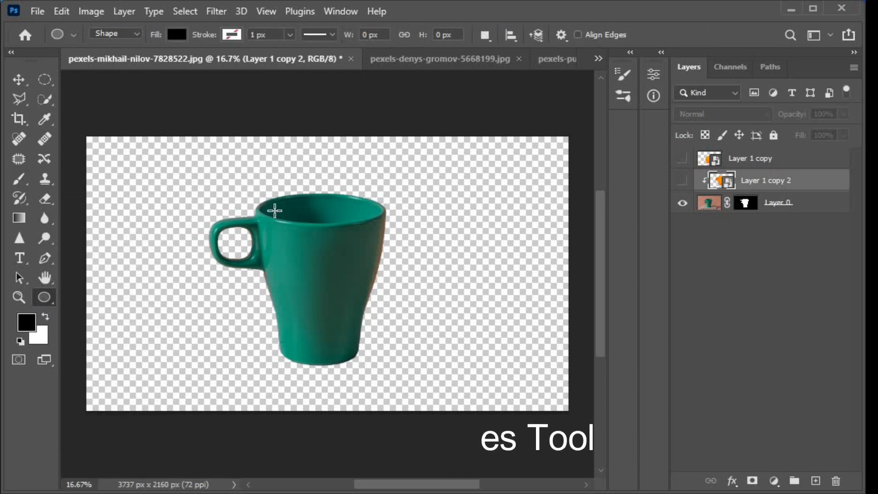
left_click_drag(270, 204, 378, 223)
key("space")
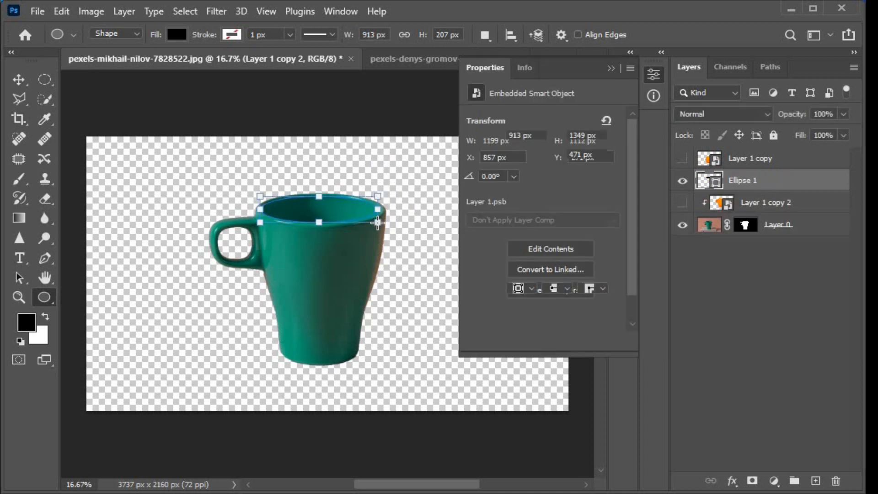
left_click(612, 68)
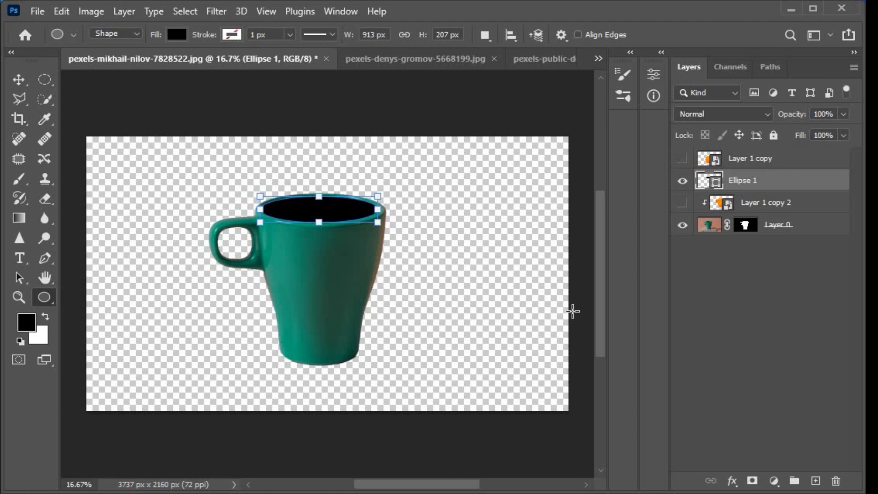
key("Return")
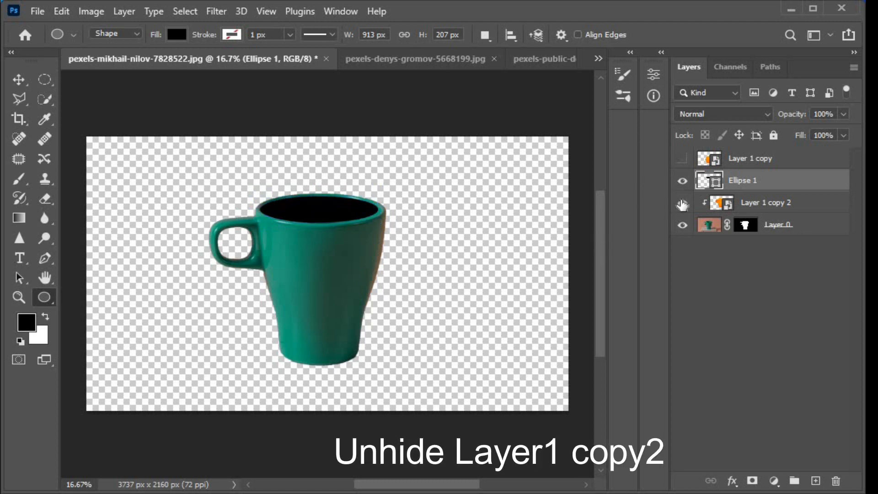
left_click(683, 203)
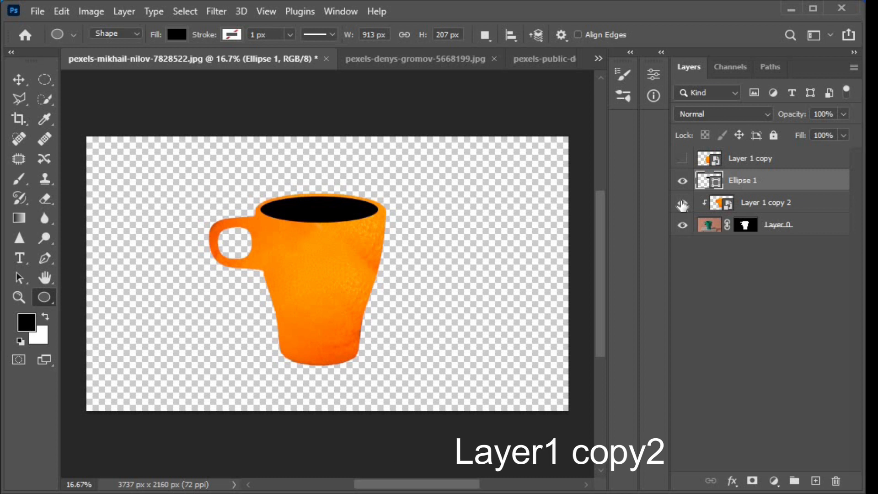
- Select the front beetroot slice in the juice photo with the Quick Selection tool, trimming the excess below it, and copy it
left_click(430, 64)
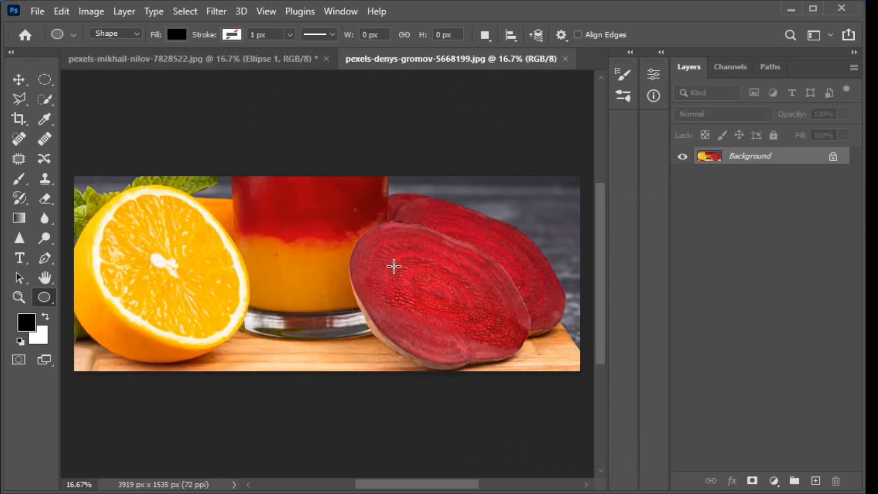
left_click(40, 98)
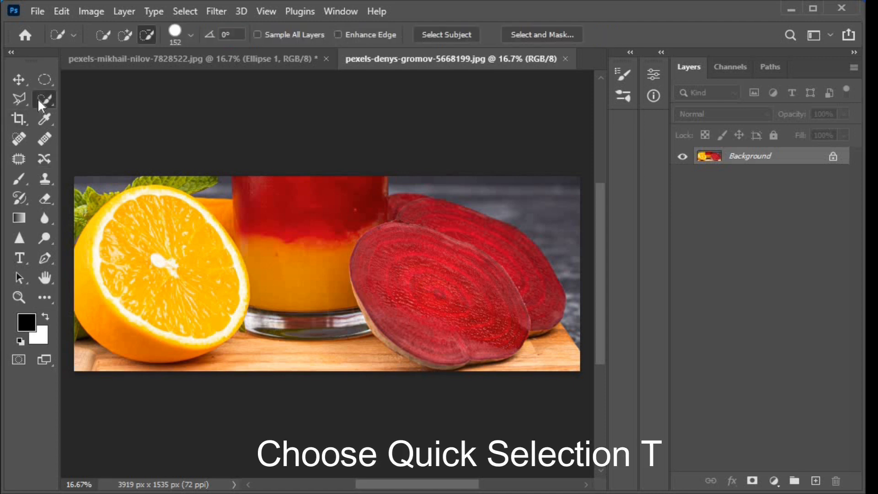
mouse_move(488, 309)
left_mouse_down()
mouse_move(465, 268)
mouse_move(432, 251)
mouse_move(386, 249)
mouse_move(376, 257)
left_mouse_up()
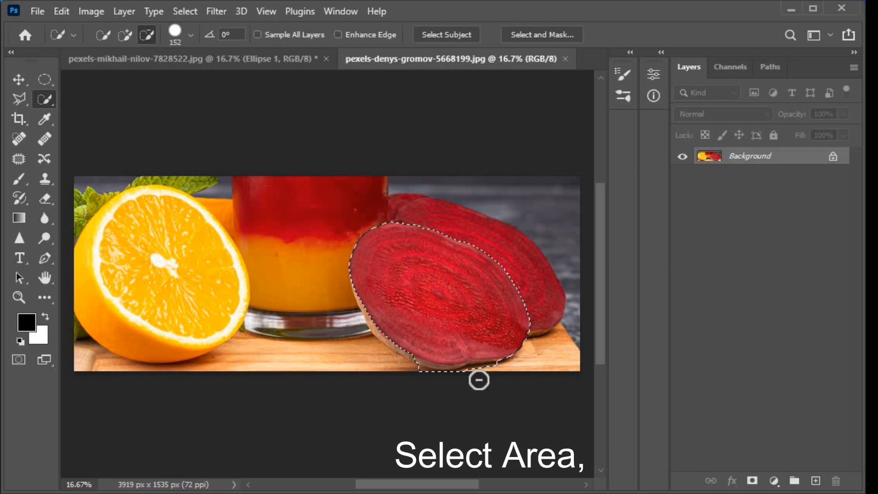
key("ctrl+c")
mouse_move(434, 379)
left_mouse_down()
mouse_move(414, 372)
mouse_move(483, 380)
mouse_move(500, 369)
left_mouse_up()
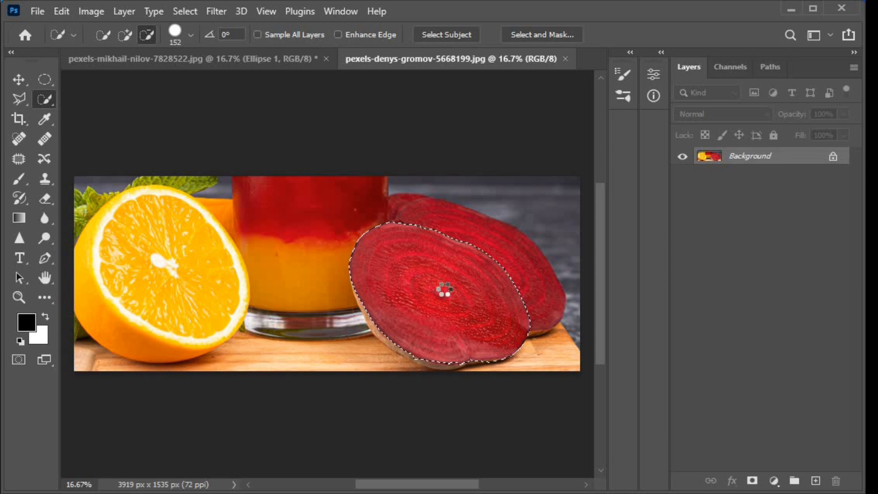
- Paste the beetroot slice above Layer 1 copy 2 in the mug document and scale it to about 59% over the mug's opening
left_click(214, 56)
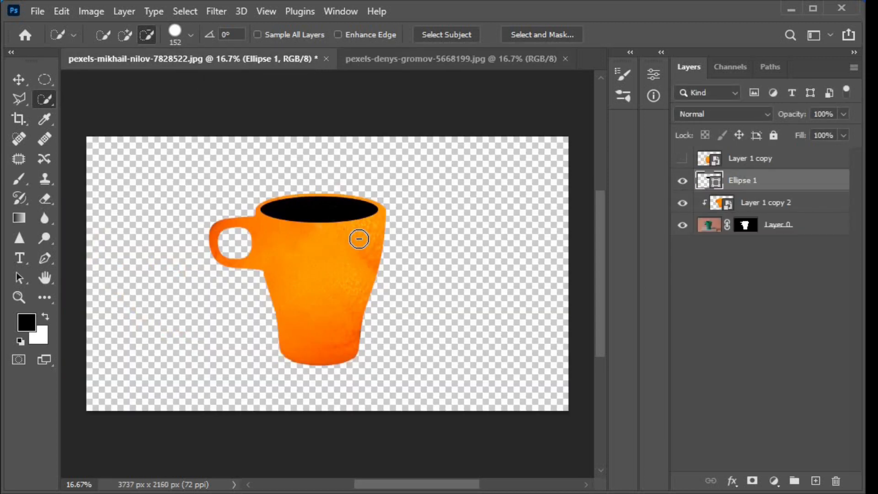
key("alt+bracketleft")
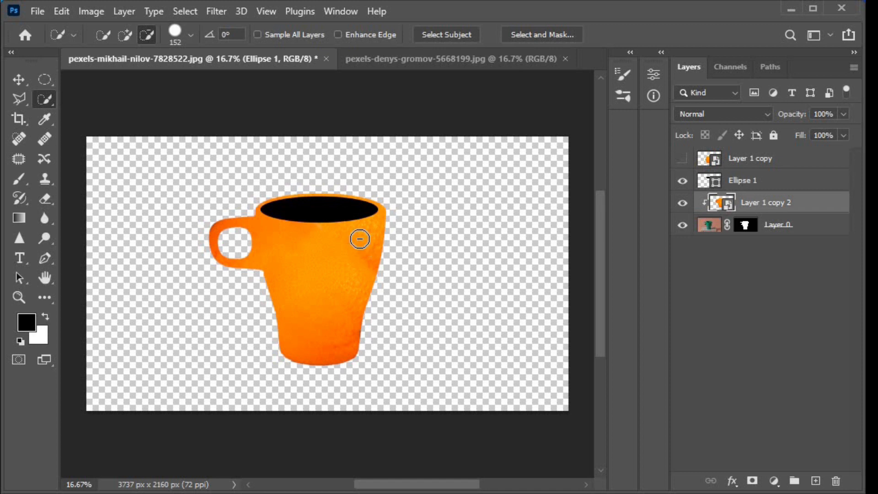
key("ctrl+v")
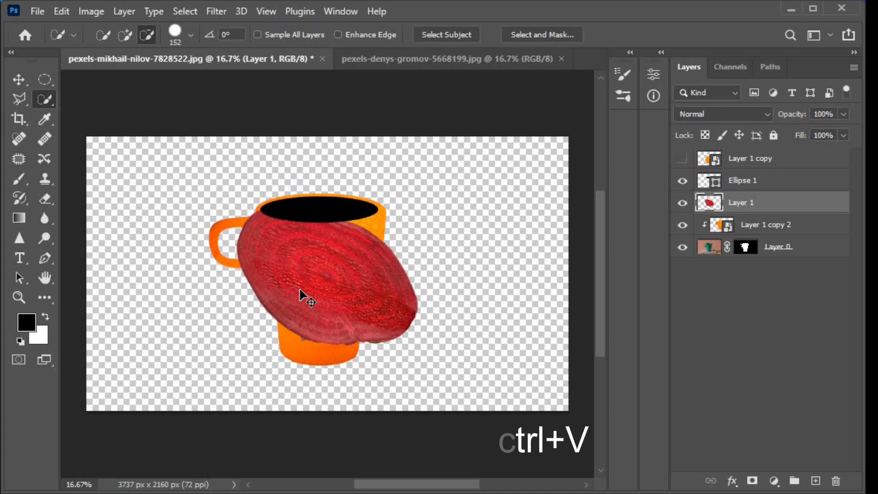
key("ctrl+t")
left_click_drag(328, 302, 334, 257)
left_click_drag(417, 295, 374, 259)
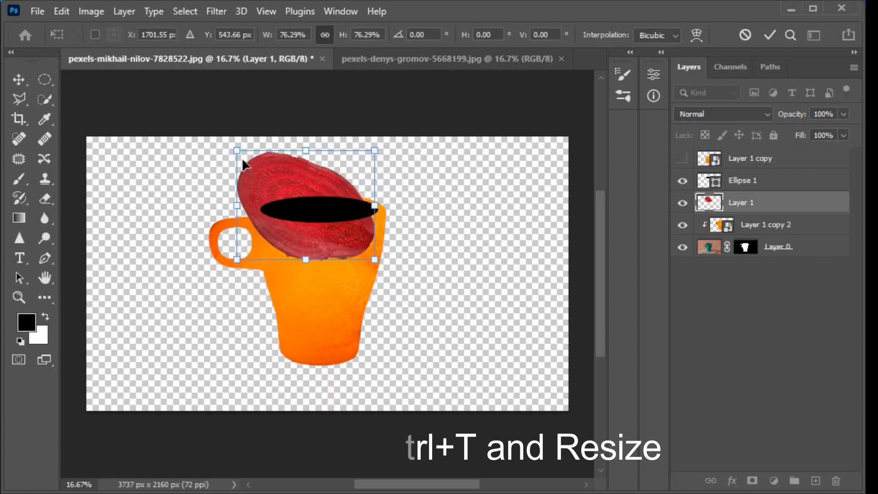
left_click_drag(237, 150, 271, 174)
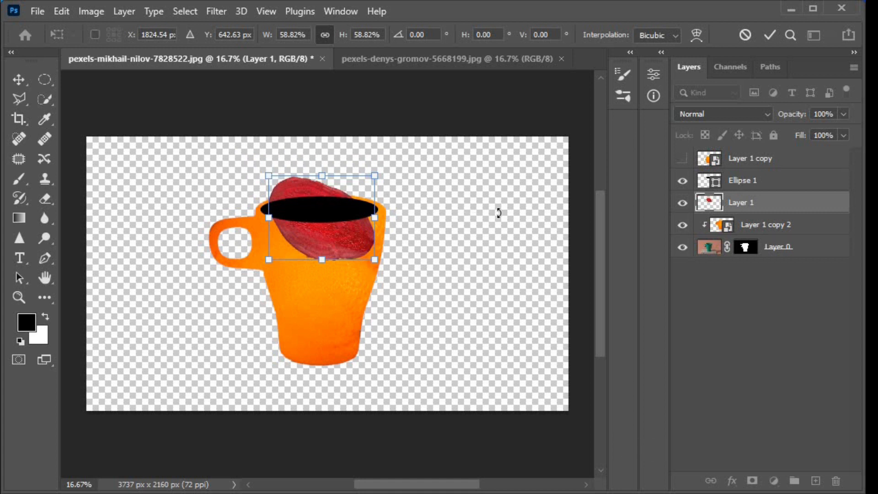
- Move the beetroot layer above Ellipse 1 and clip it to the ellipse with a clipping mask
left_click_drag(749, 200, 745, 178)
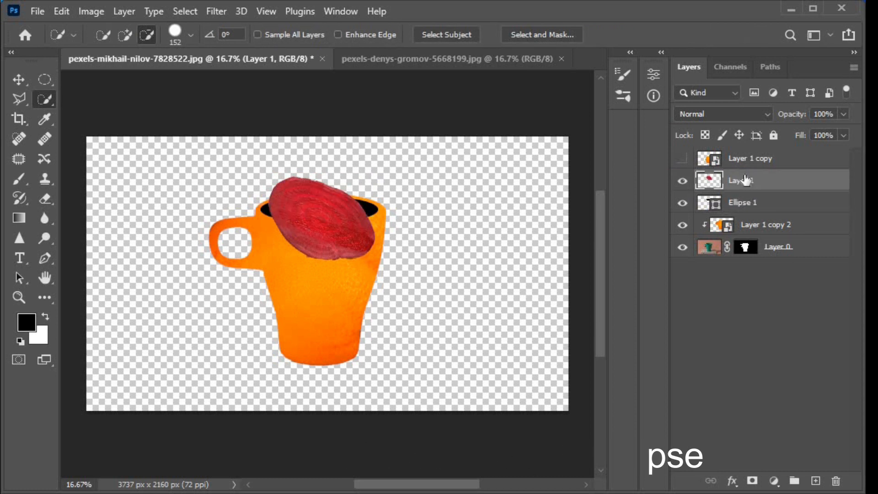
right_click(754, 179)
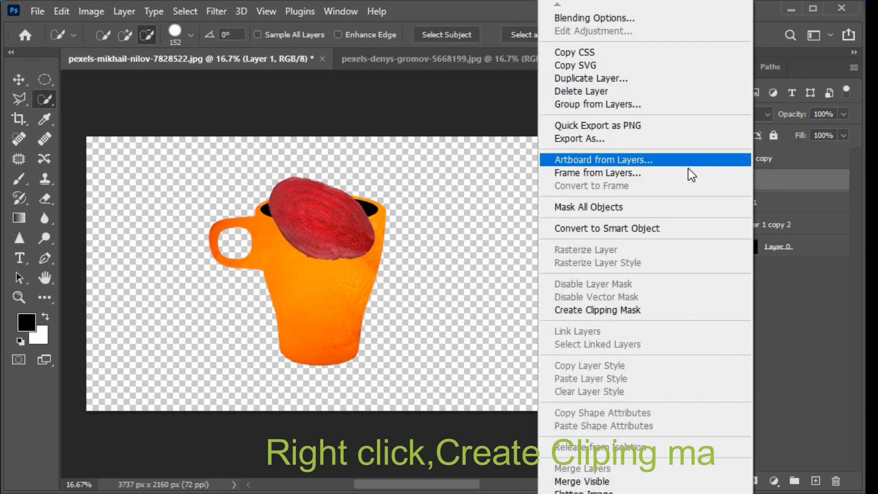
left_click(688, 312)
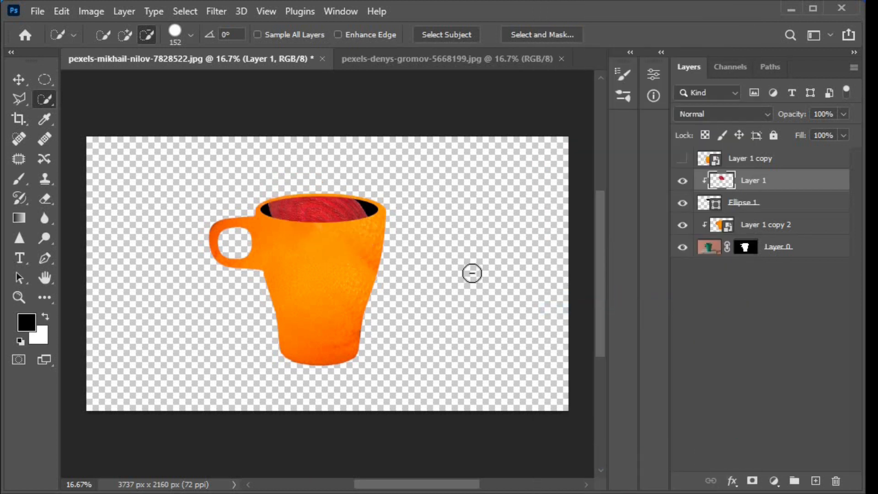
- Distort the clipped beetroot layer by its corners until it fills the whole ellipse in the mug's opening
key("ctrl+t")
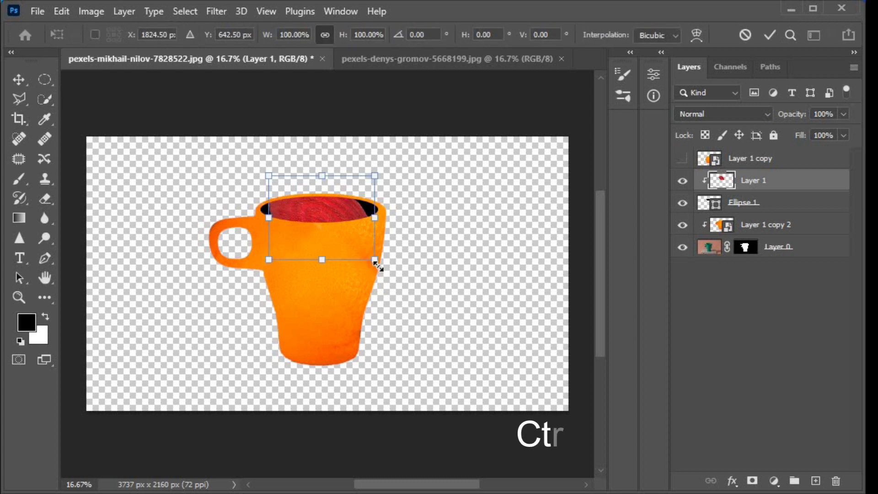
left_click_drag(375, 264, 261, 176)
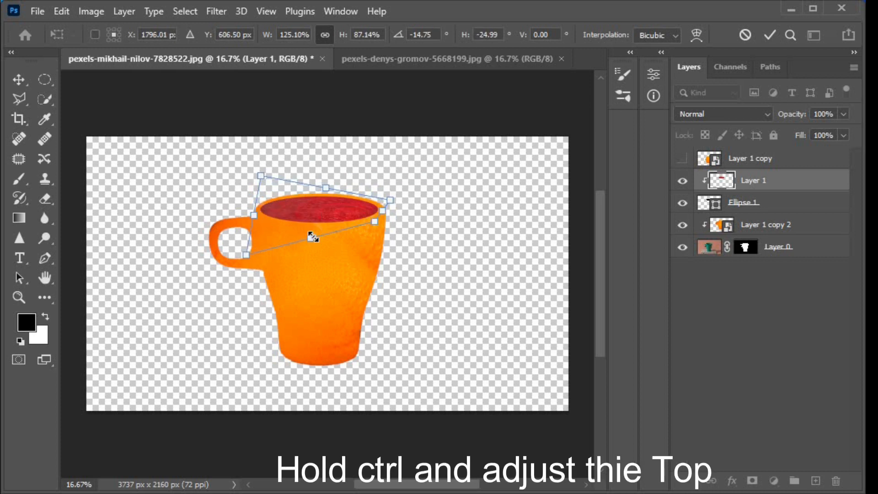
left_click(769, 35)
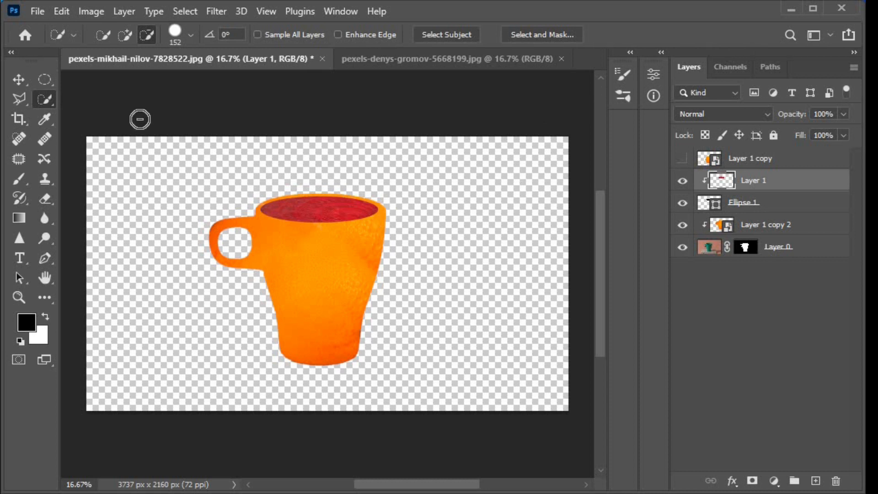
left_click(19, 79)
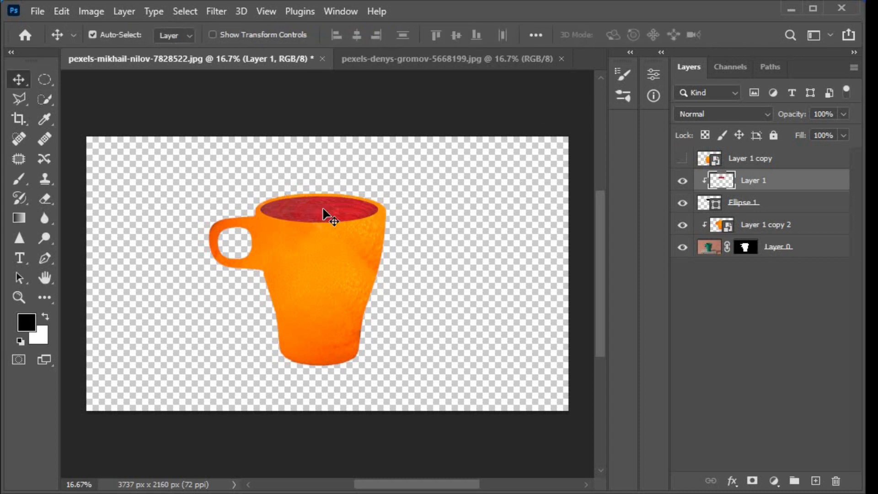
mouse_move(324, 209)
left_mouse_down()
mouse_move(316, 207)
mouse_move(325, 210)
left_mouse_up()
- Create a new empty layer and place it below Layer 0
left_click(795, 251)
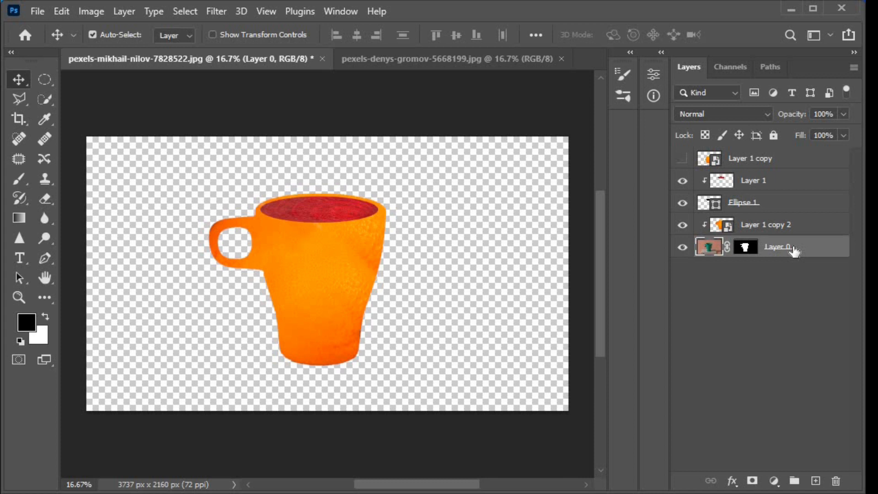
left_click(816, 481)
left_click_drag(761, 248, 758, 290)
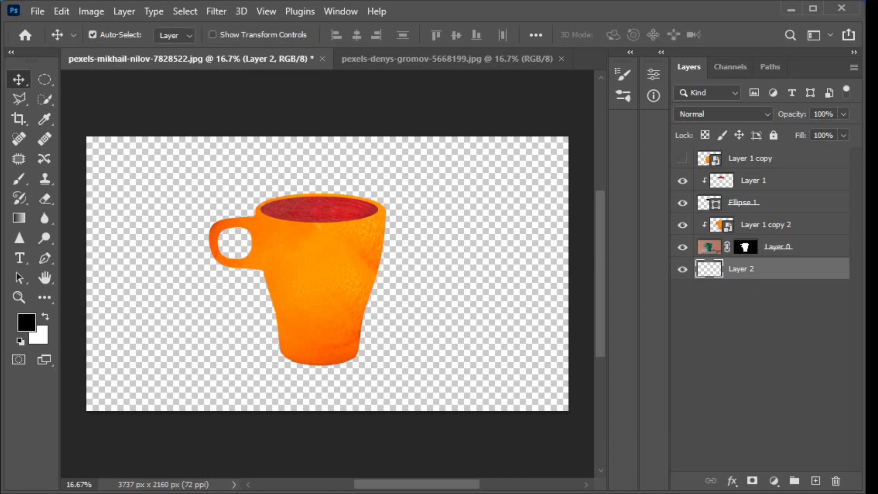
- Fill the new bottom layer with a linear dark-blue-to-white gradient running from the canvas's lower-left corner to its upper-right corner
left_click(22, 218)
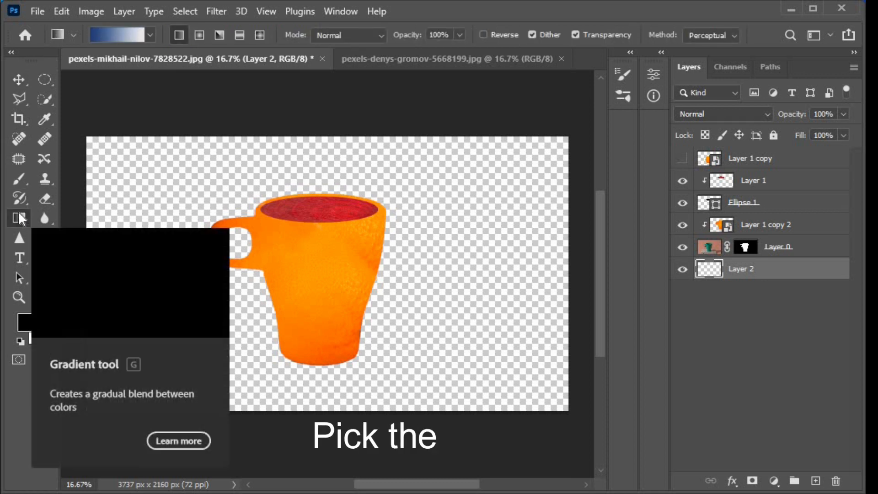
left_click(115, 36)
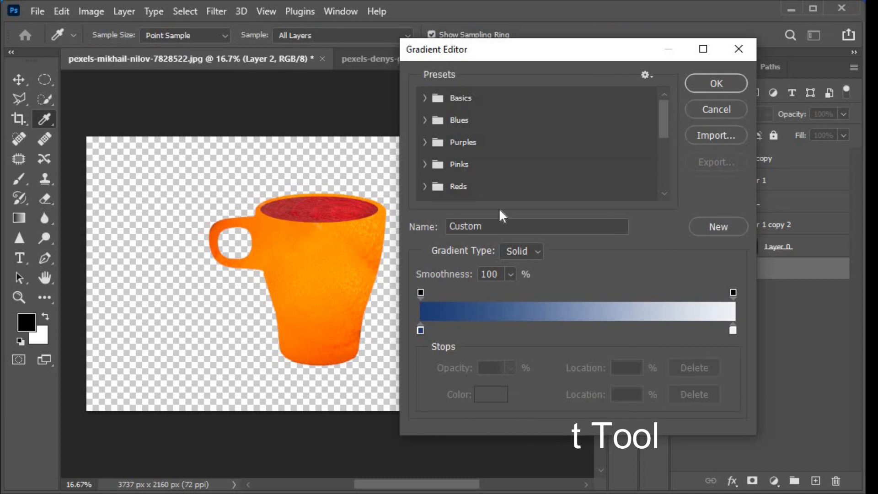
left_click(724, 85)
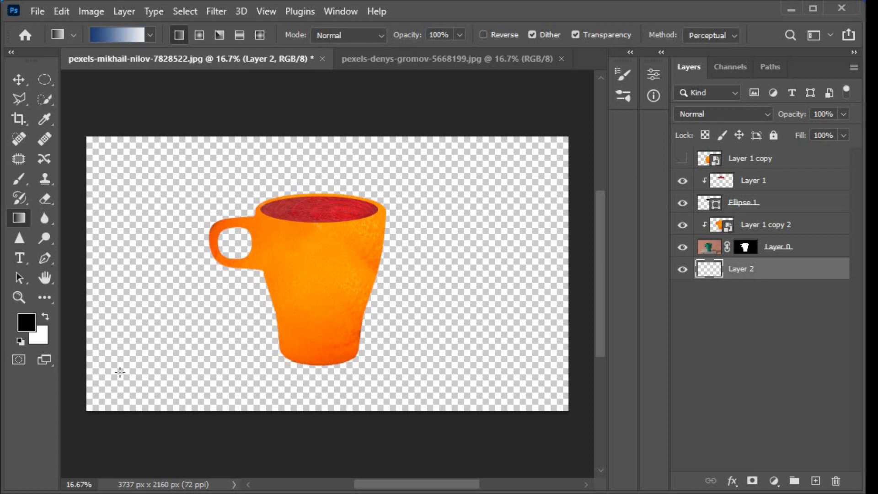
left_click_drag(101, 401, 559, 152)
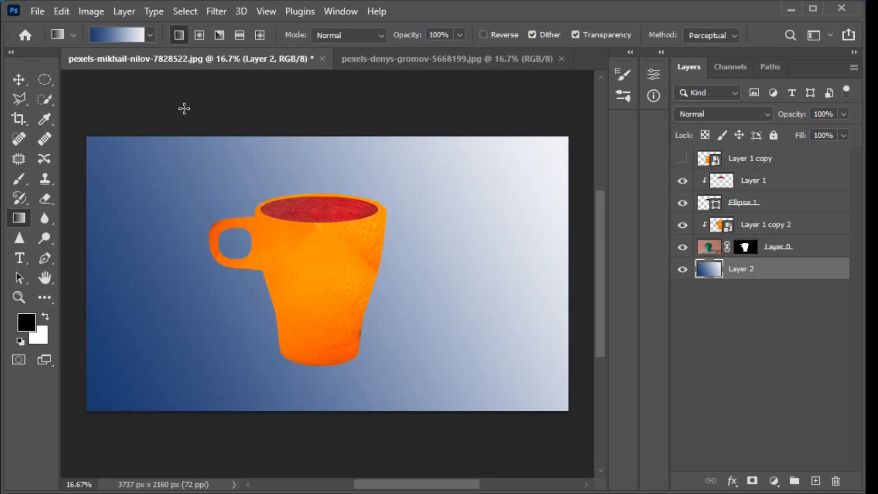
- Set up a soft black brush flattened to a wide ellipse, with 25% opacity and 24% flow
left_click(16, 180)
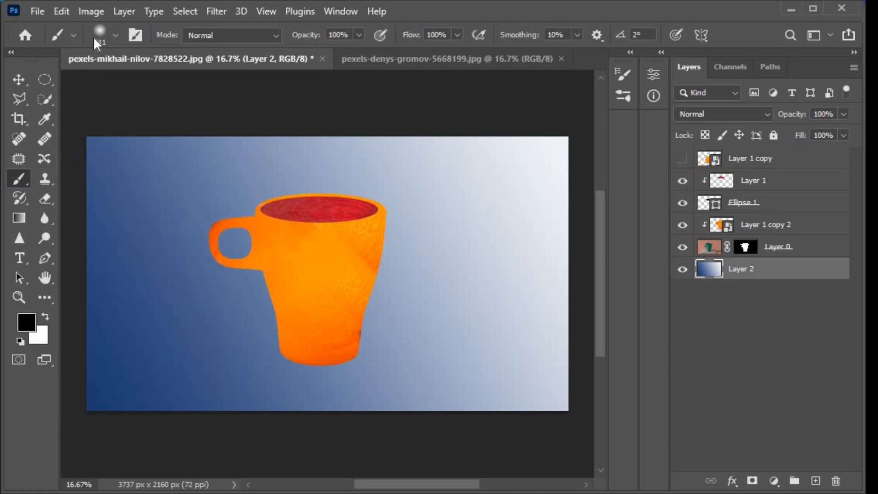
left_click(99, 34)
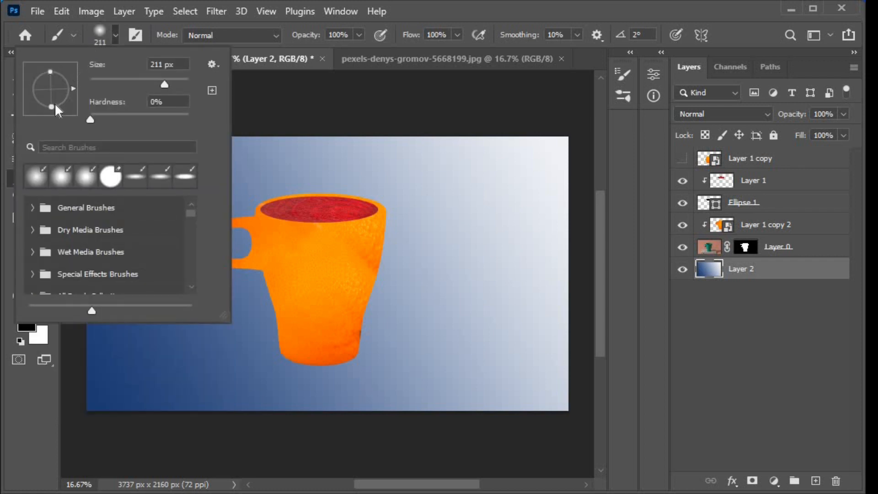
left_click_drag(53, 108, 50, 99)
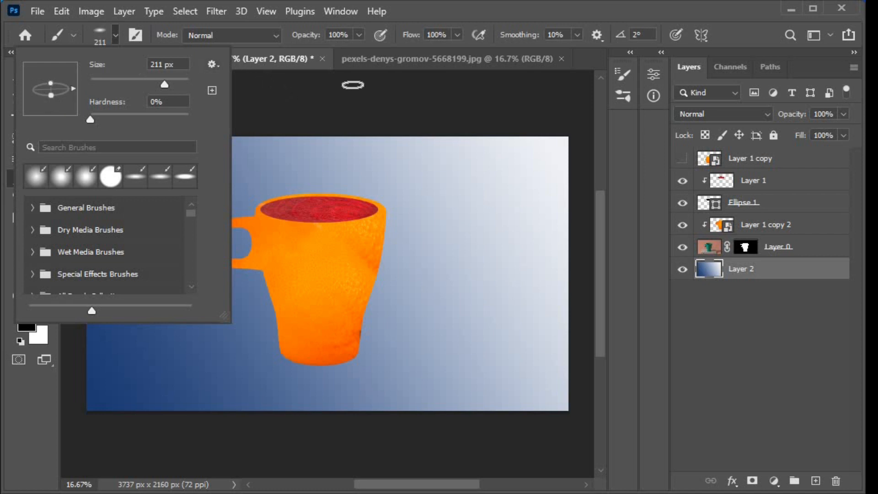
left_click(359, 36)
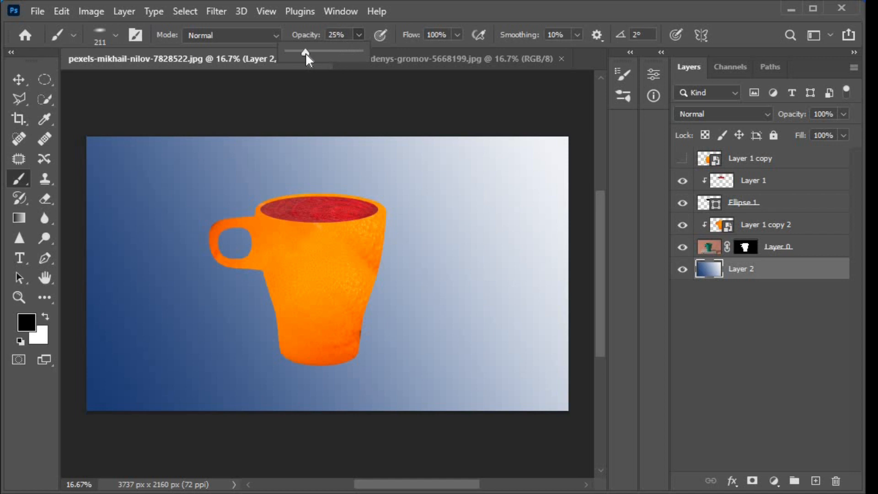
left_click(458, 35)
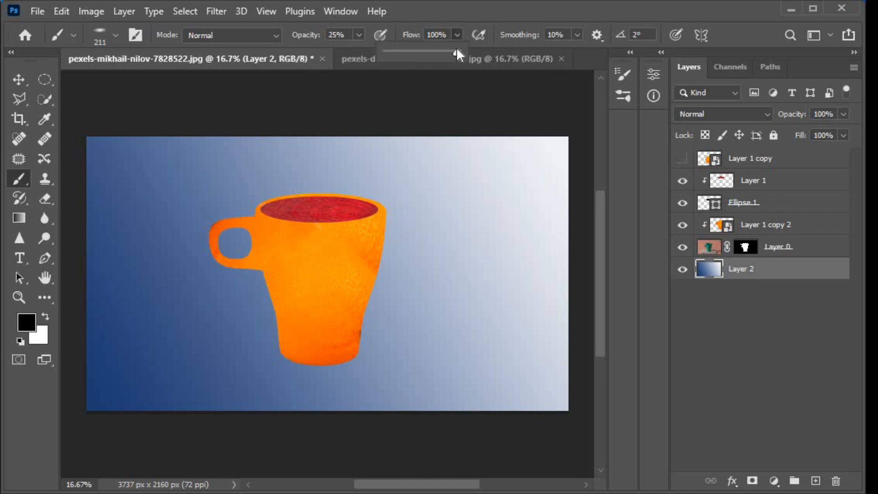
left_click_drag(407, 54, 403, 53)
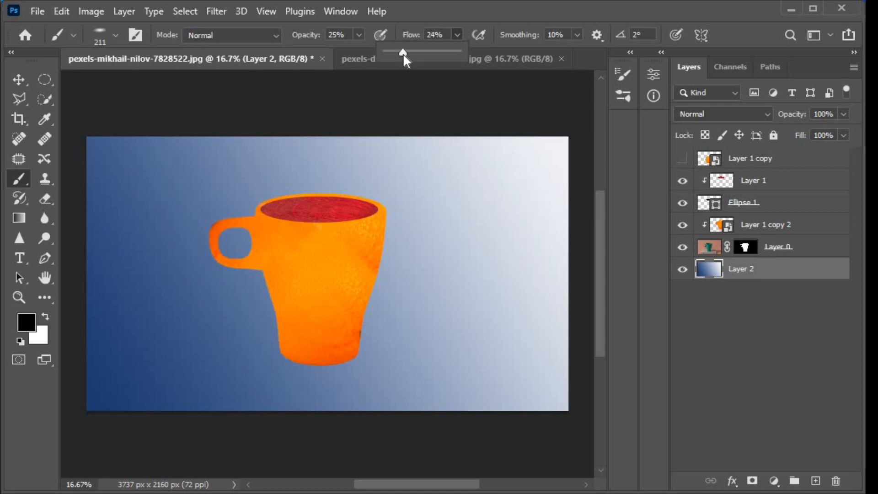
- Enlarge the brush to 523 px and paint a soft shadow under the mug's base on Layer 2
right_click(322, 392, "alt")
left_click_drag(345, 392, 351, 386)
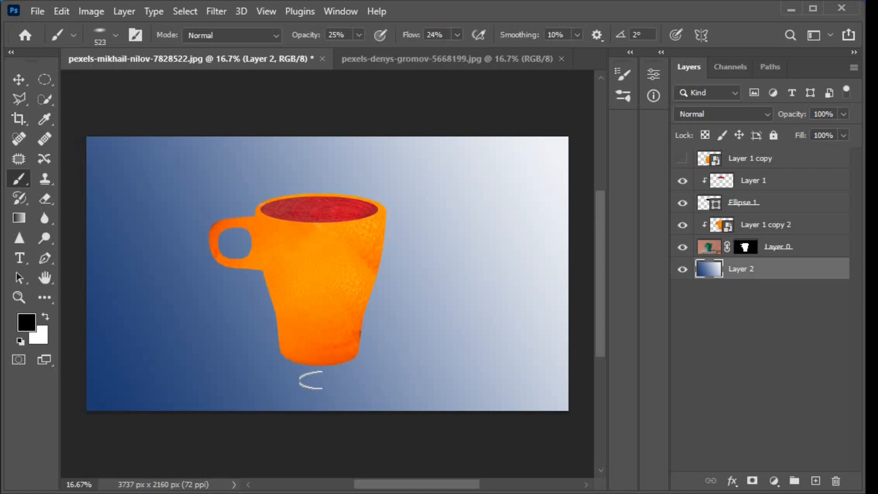
mouse_move(289, 370)
left_mouse_down()
mouse_move(254, 366)
mouse_move(323, 367)
left_mouse_up()
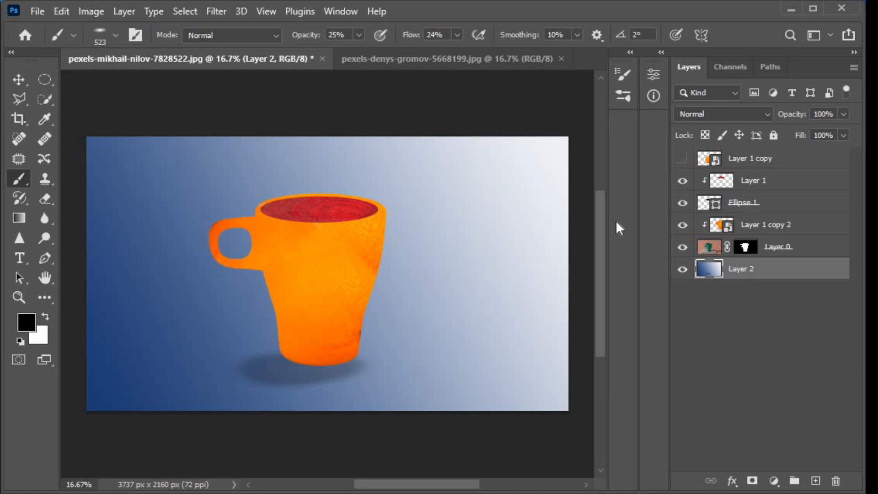
- Group all layers from Layer 1 copy down to Layer 0, leaving the gradient layer outside
left_click(765, 159)
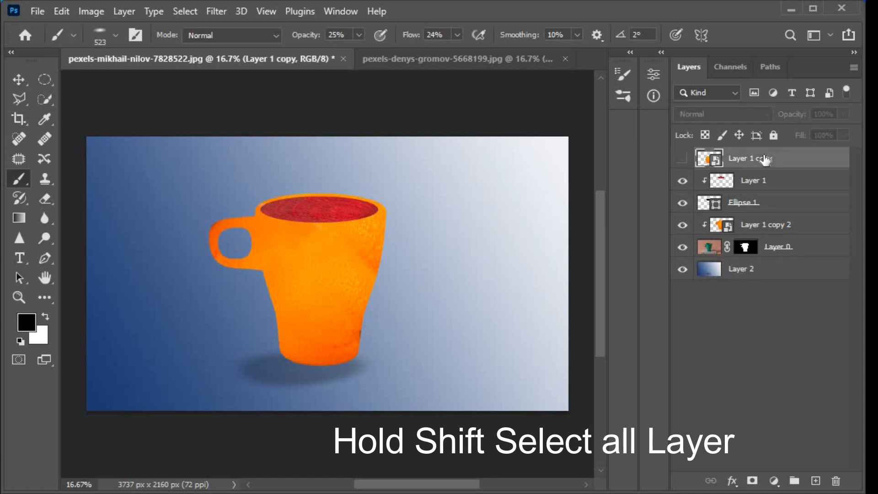
left_click(785, 248, "shift")
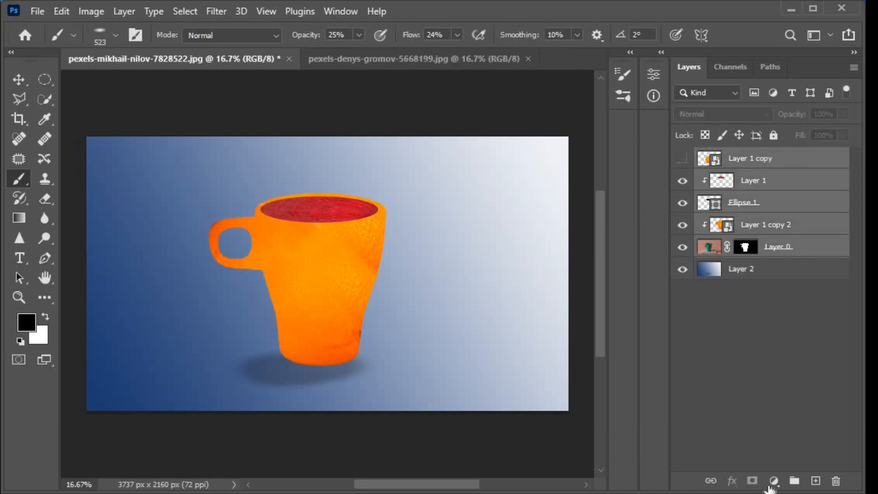
left_click(795, 481)
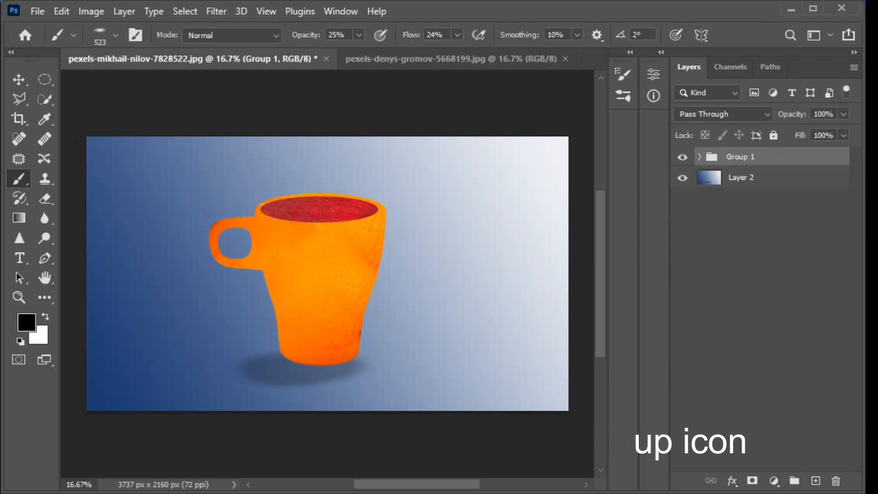
- Duplicate the mug group by moving a copy toward the lower left and flip the copy vertically
left_click(17, 78)
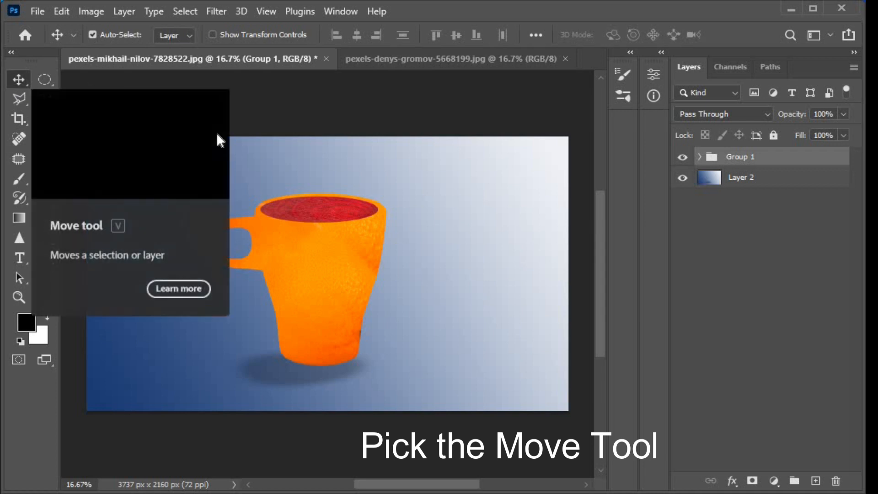
left_click_drag(353, 255, 298, 298)
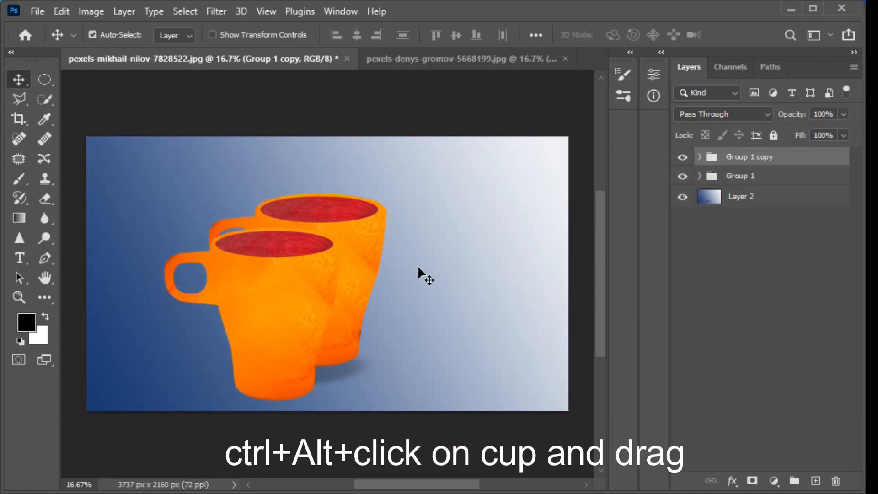
key("ctrl+t")
right_click(278, 293)
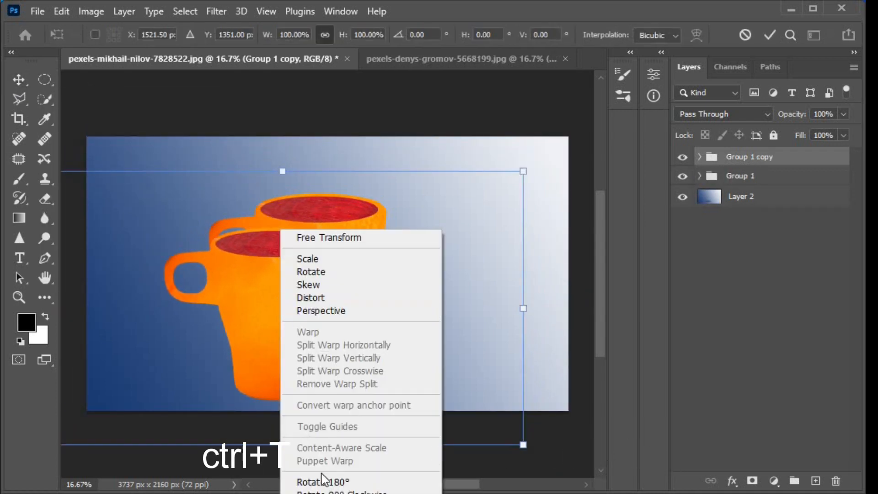
left_click(311, 488)
- Scale the flipped mug copy to about 86%, rotate it about 24°, and move it beneath the original mug
left_click_drag(527, 472, 446, 473)
left_click_drag(293, 251, 256, 339)
left_click_drag(111, 122, 160, 197)
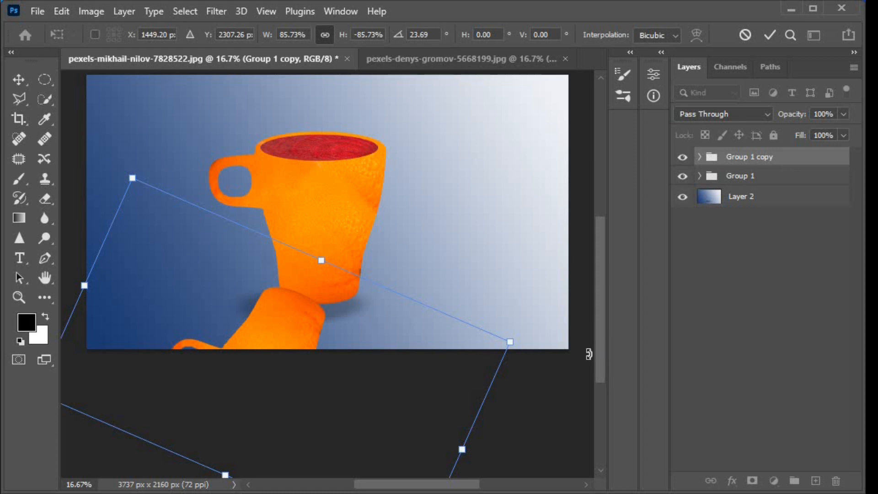
- Refine the flipped copy to about 73% scale and 36° rotation, set its base against the original mug's base, and apply the transform
scroll(595, 384, "down", 3)
left_click_drag(416, 450, 360, 382)
left_click_drag(281, 259, 263, 242)
left_click_drag(384, 411, 365, 366)
left_click_drag(371, 375, 421, 412)
left_click_drag(310, 355, 309, 346)
left_click_drag(400, 431, 347, 426)
mouse_move(344, 338)
left_mouse_down()
mouse_move(329, 345)
mouse_move(340, 338)
left_mouse_up()
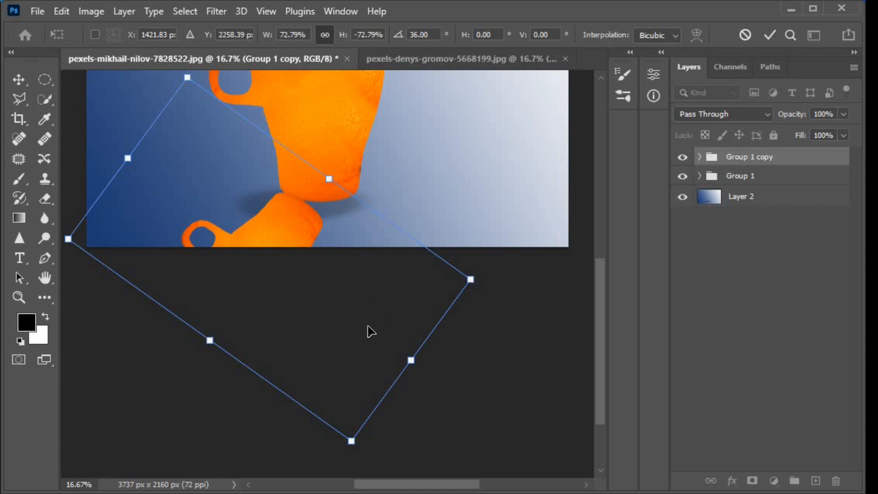
key("Down")
key("Down")
key("Down")
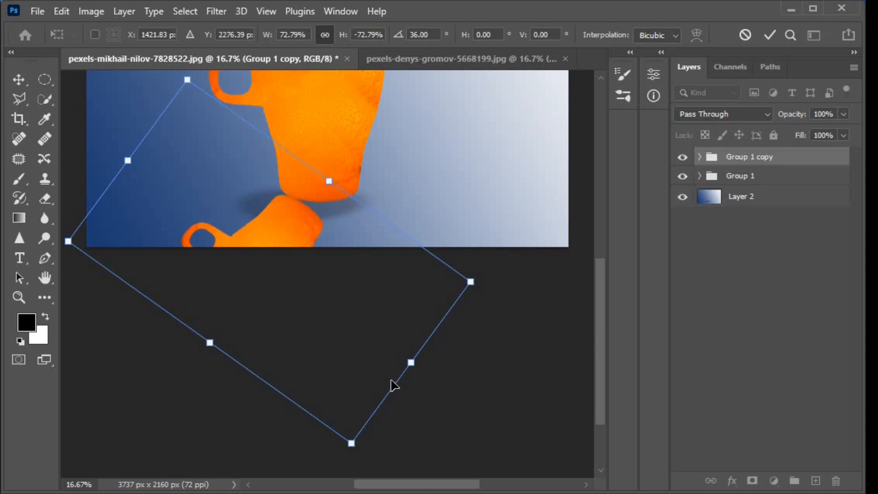
left_click(770, 35)
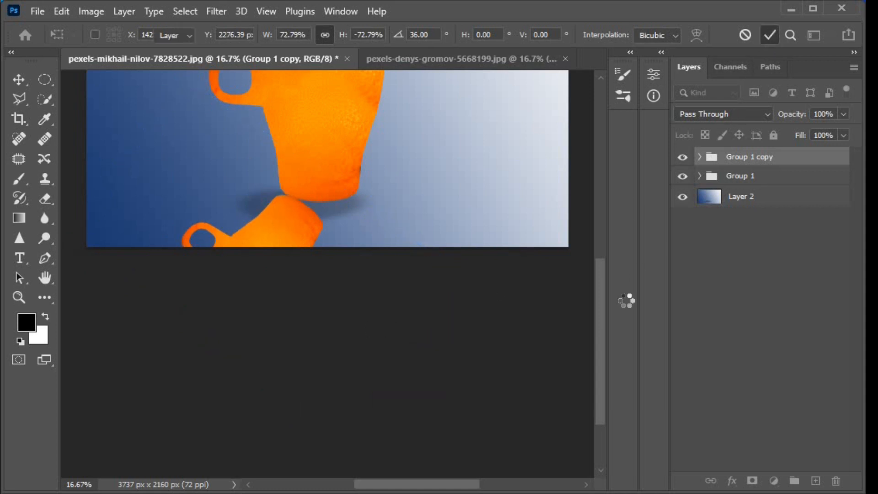
- Fade the reflection by setting Group 1 copy to 28% opacity and 74% fill
left_click_drag(605, 343, 604, 304)
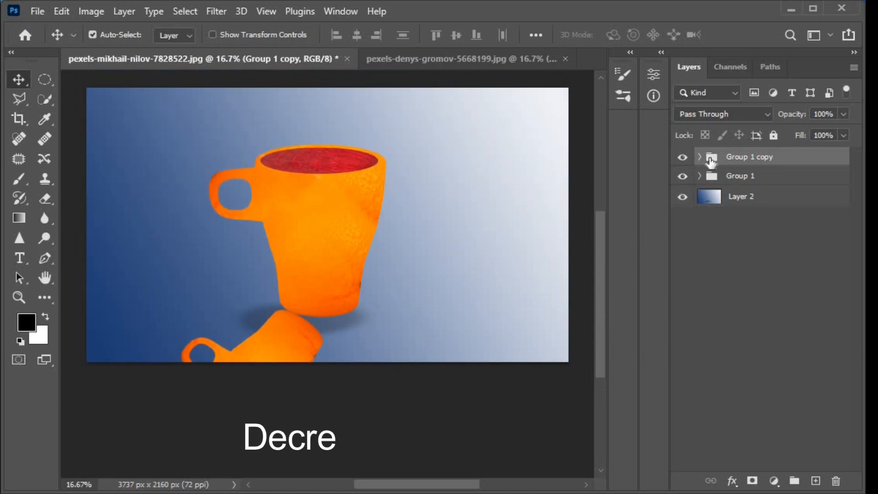
left_click(843, 115)
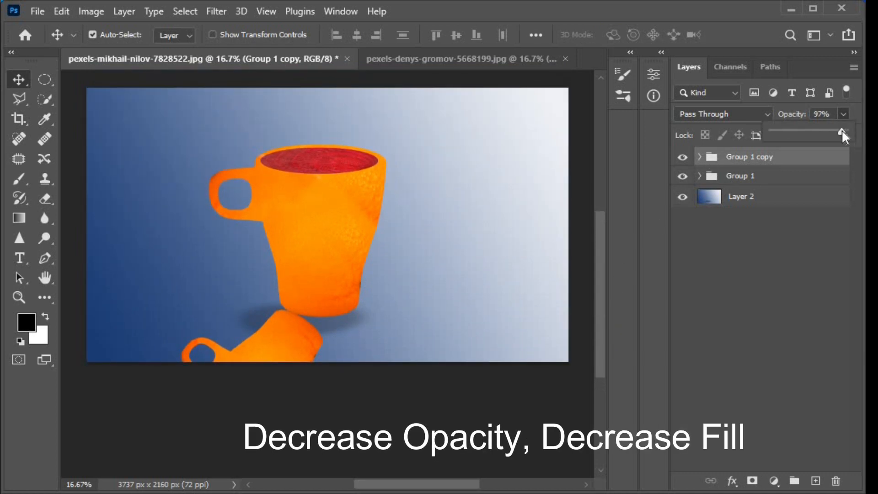
left_click_drag(805, 130, 793, 131)
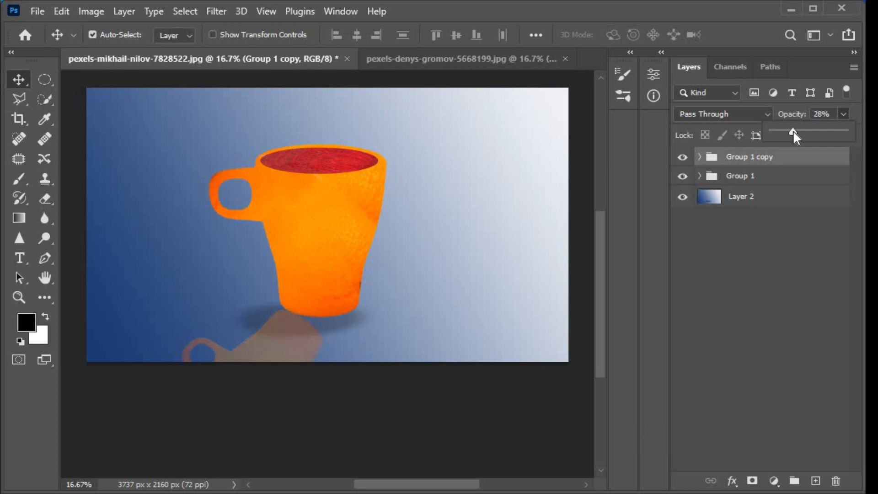
left_click(795, 230)
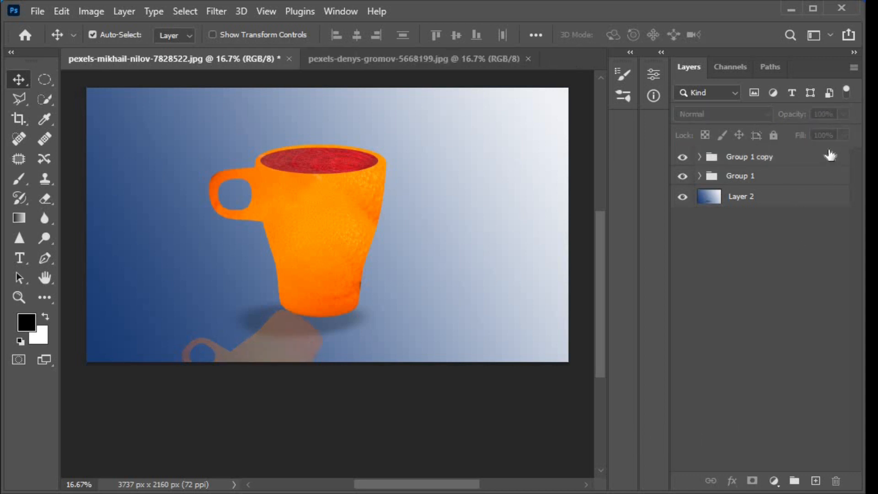
left_click(830, 155)
left_click(843, 135)
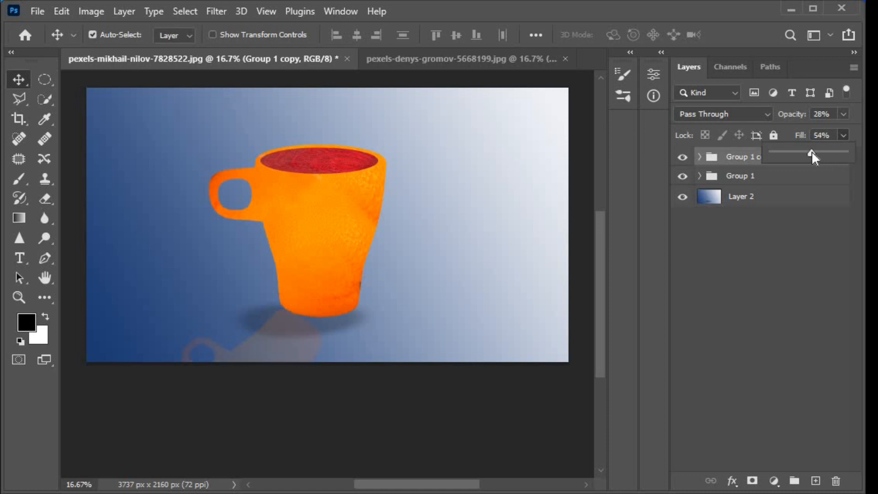
left_click_drag(813, 153, 826, 154)
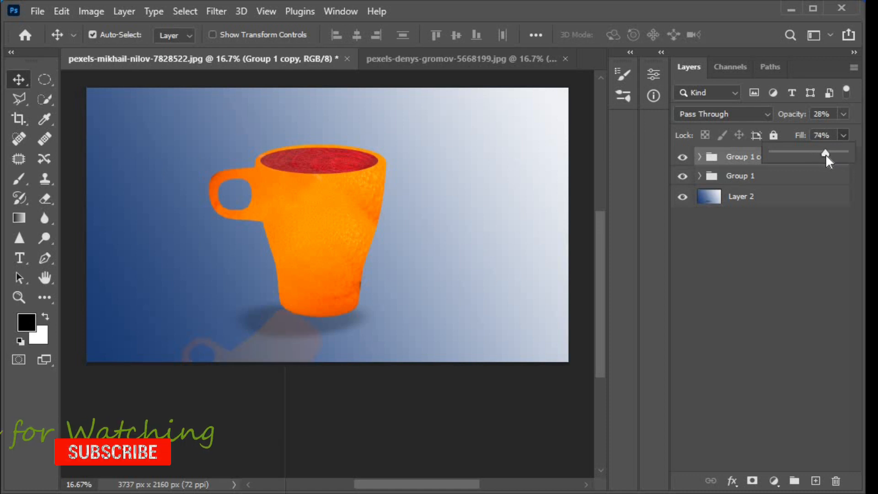
left_click(768, 266)
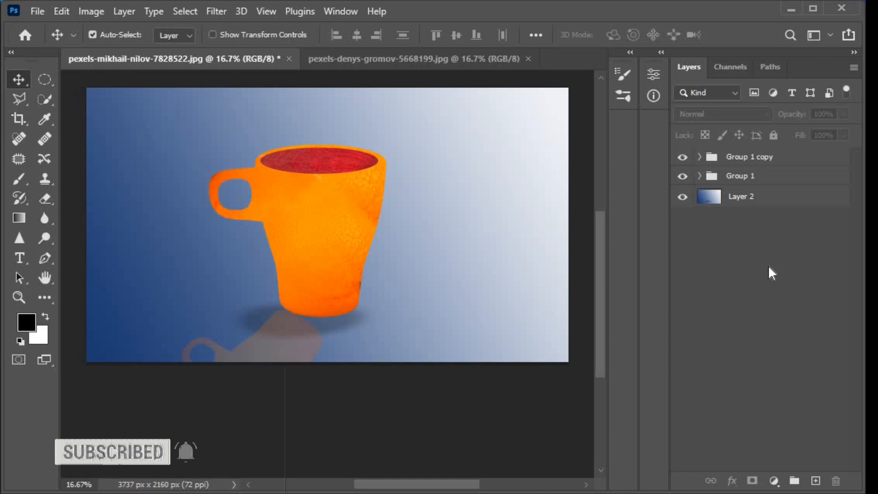